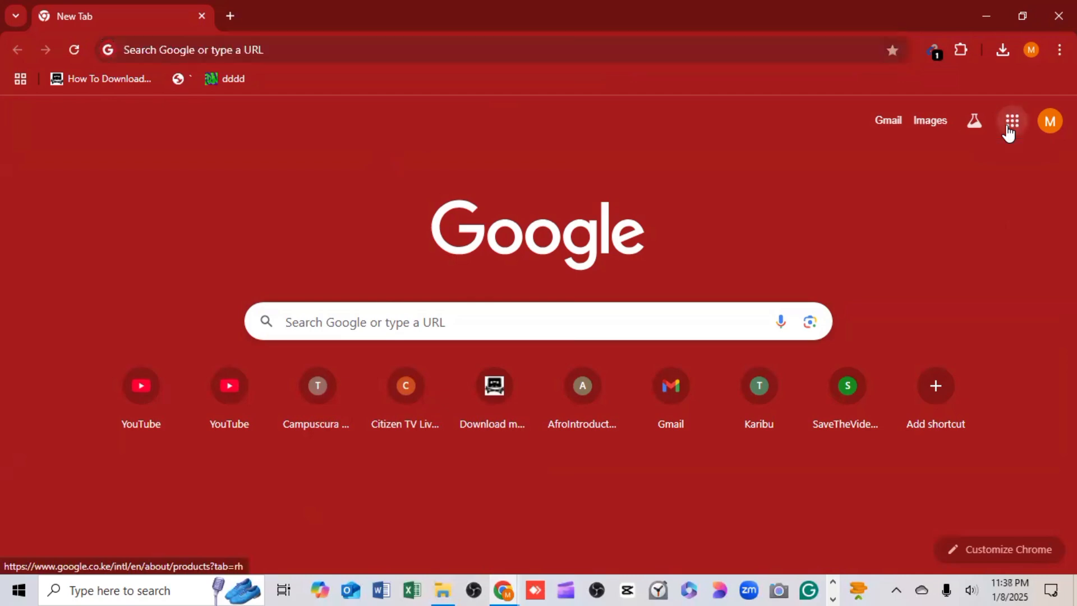
Open Google Forms from the Google apps list and create a new blank form
scroll(960, 421, down, 6)
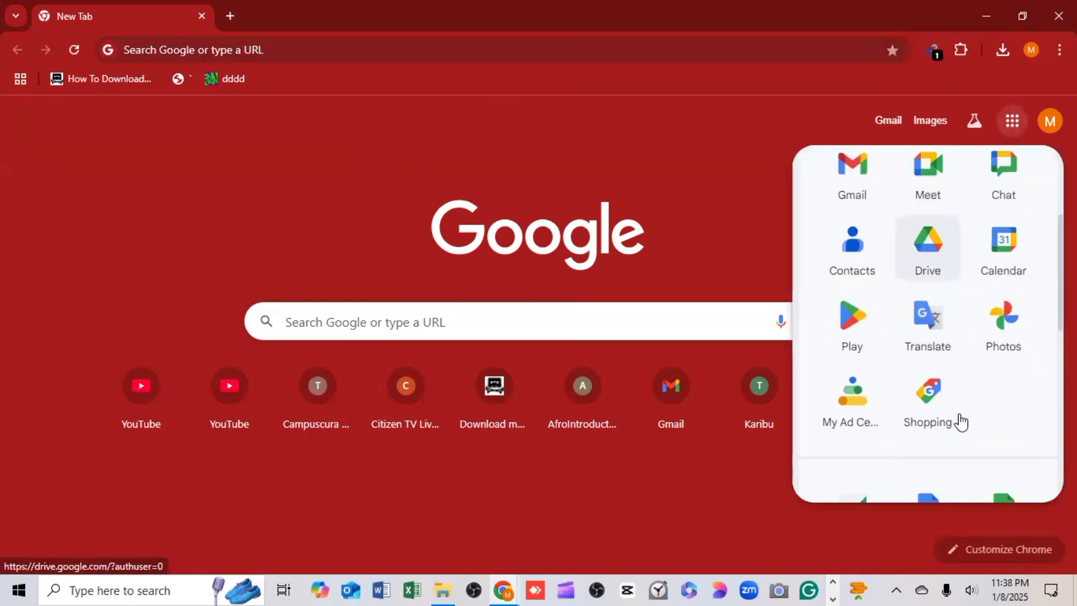
scroll(960, 420, down, 6)
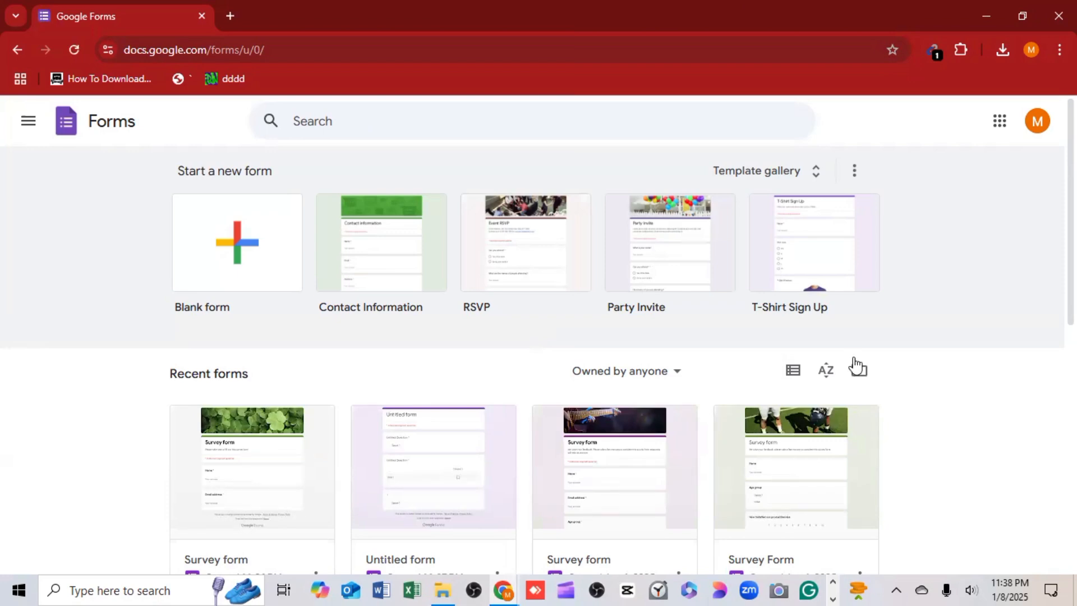
scroll(856, 365, down, 3)
scroll(857, 366, up, 3)
key(Return)
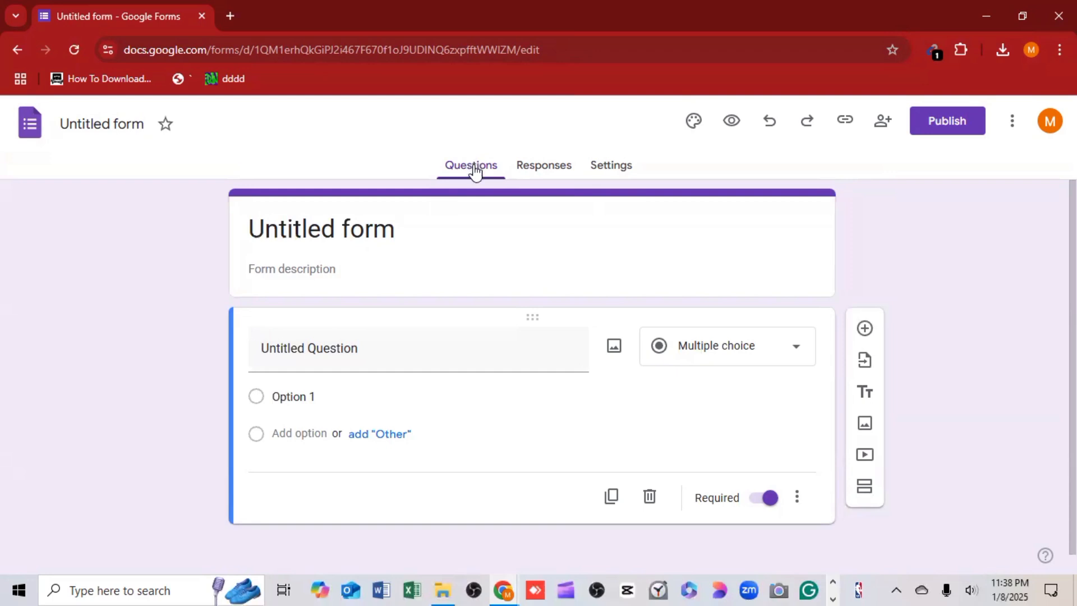
Look through the form's Responses and Settings sections and its additional options, and return to the questions
click(539, 169)
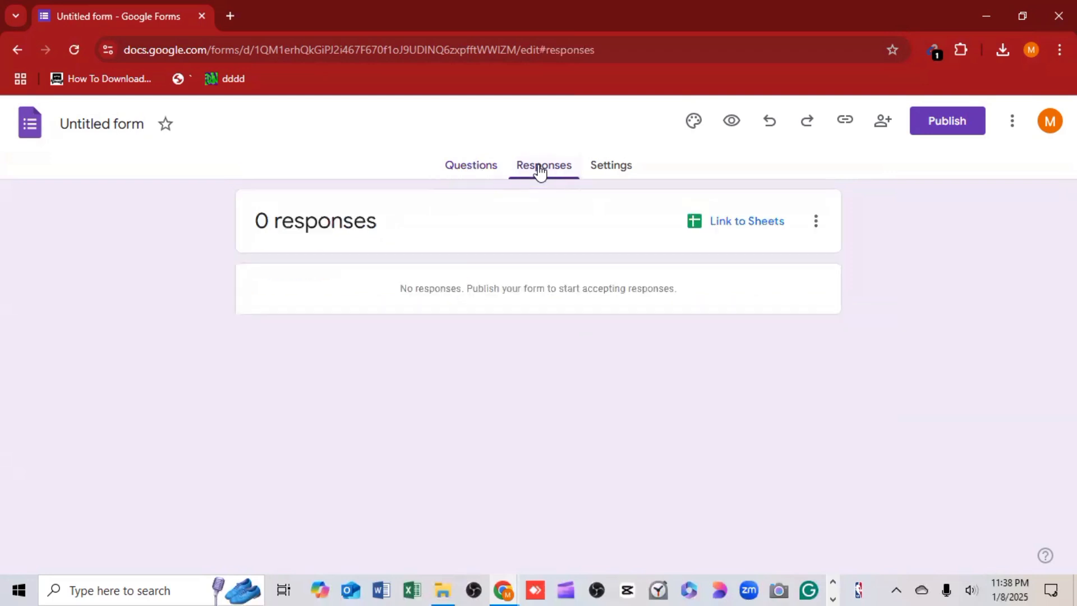
click(599, 175)
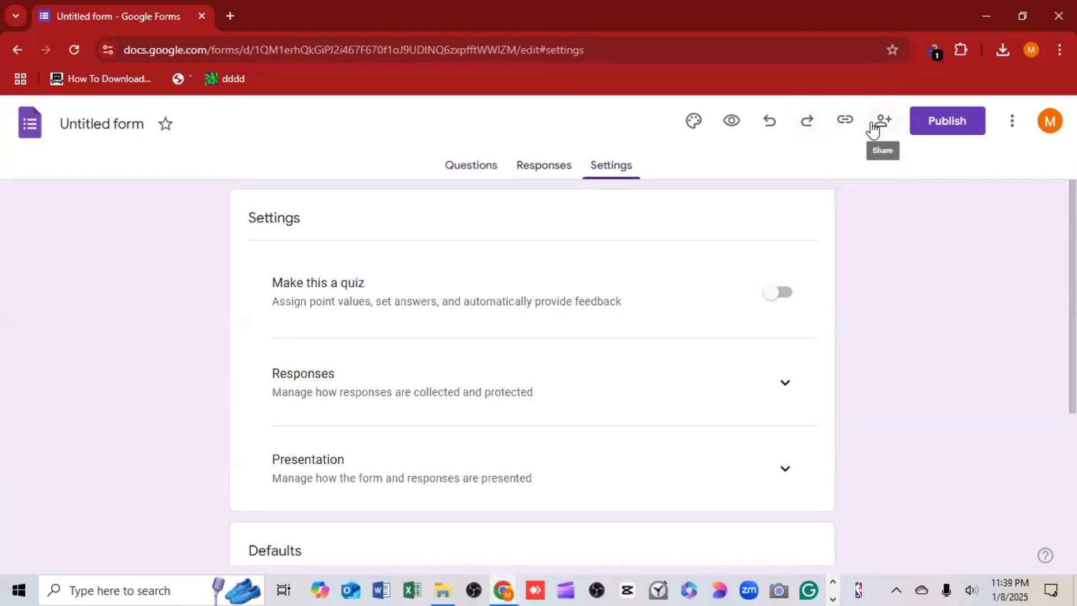
click(1013, 124)
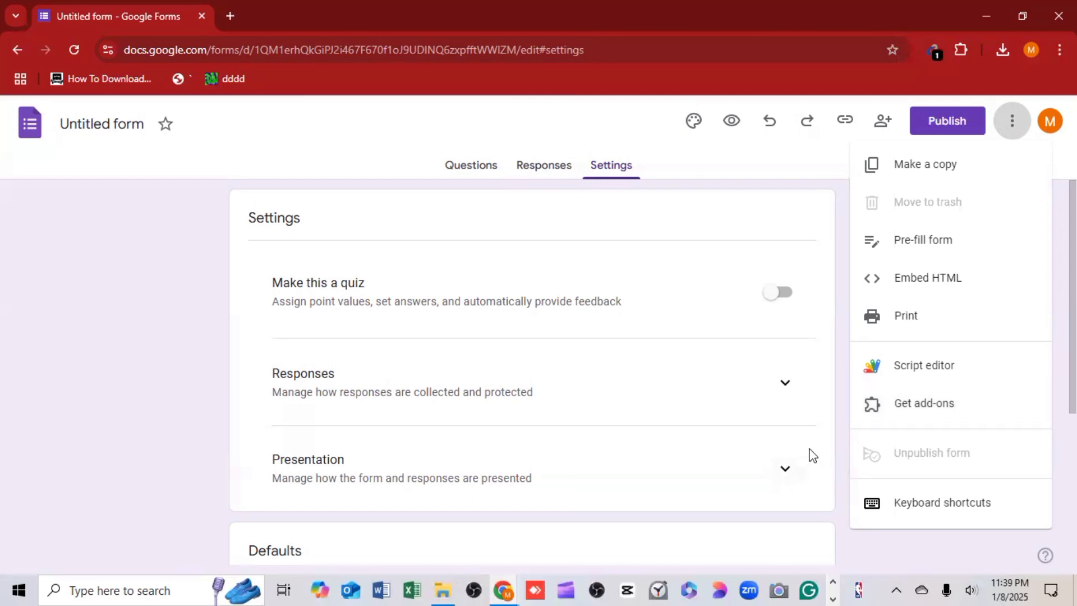
click(470, 178)
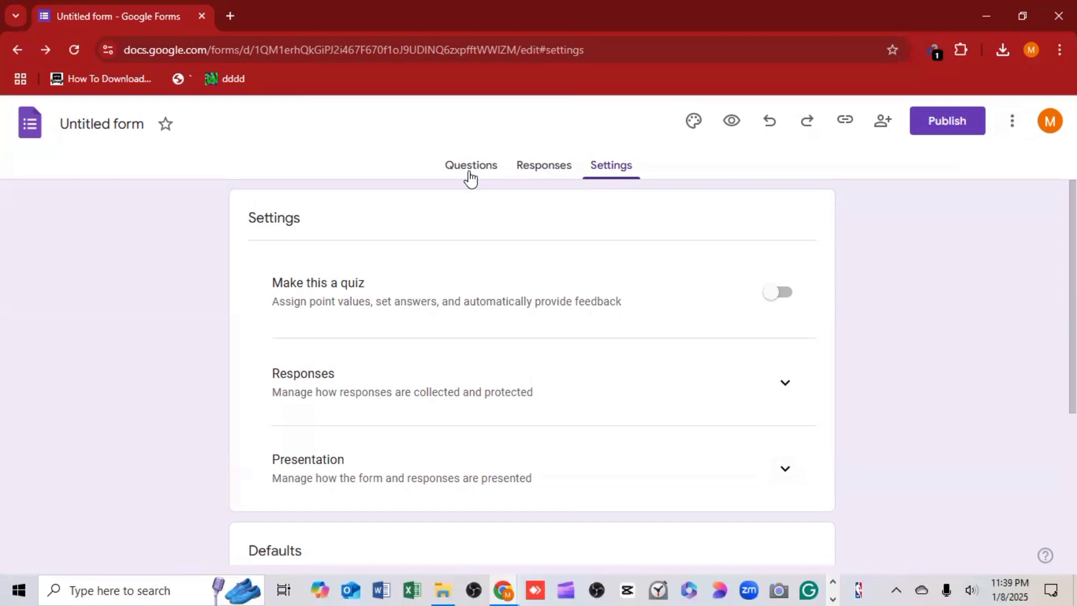
click(470, 167)
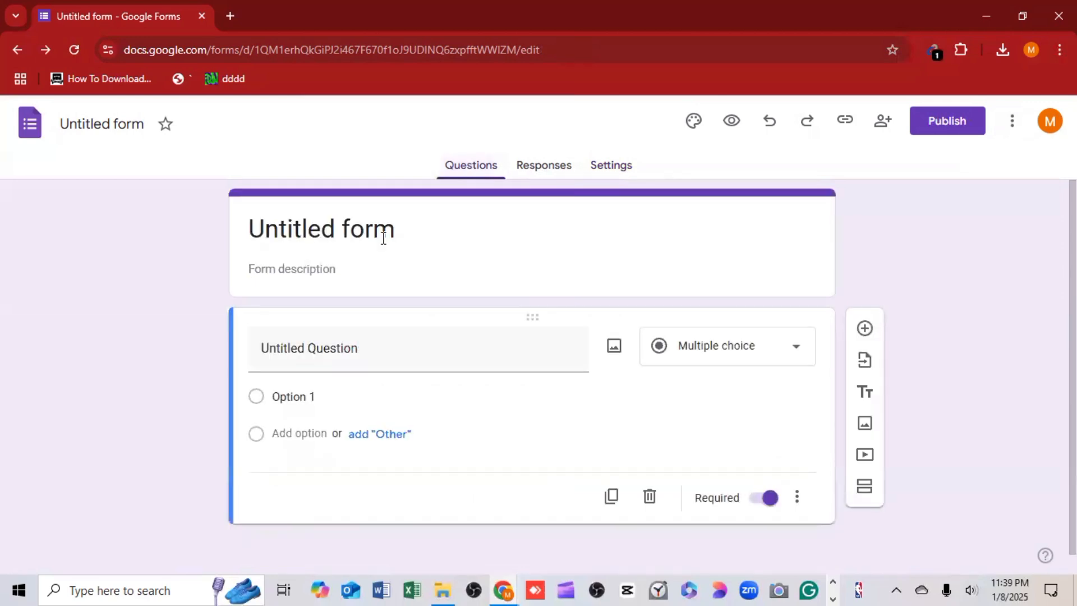
Change the form's title to "Survey form"
click(338, 230)
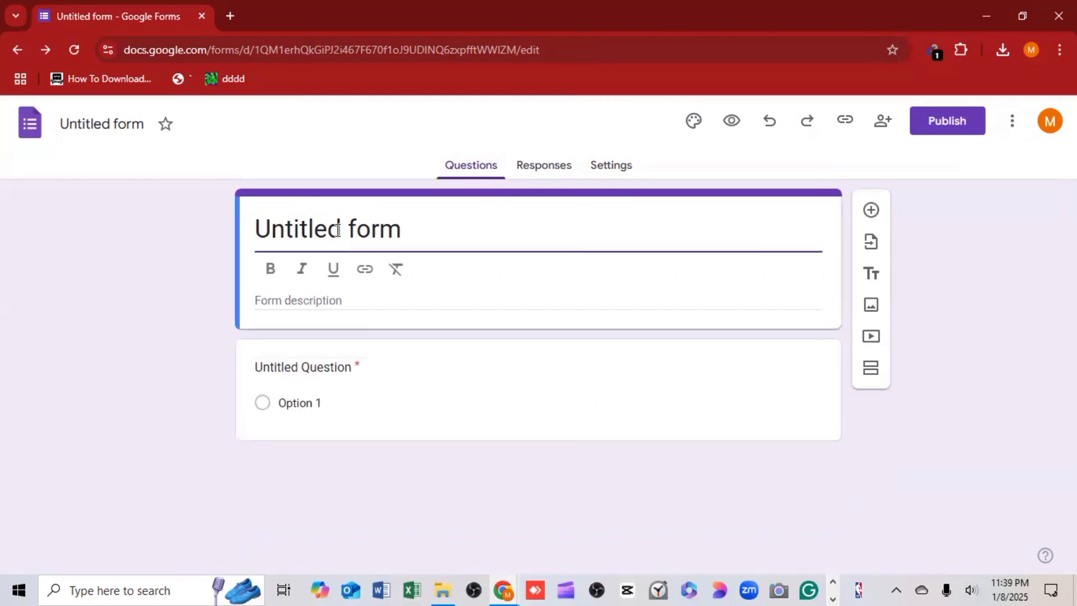
key(BackSpace)
key(BackSpace)
key(BackSpace)
key(BackSpace)
key(BackSpace)
key(BackSpace)
key(BackSpace)
key(BackSpace)
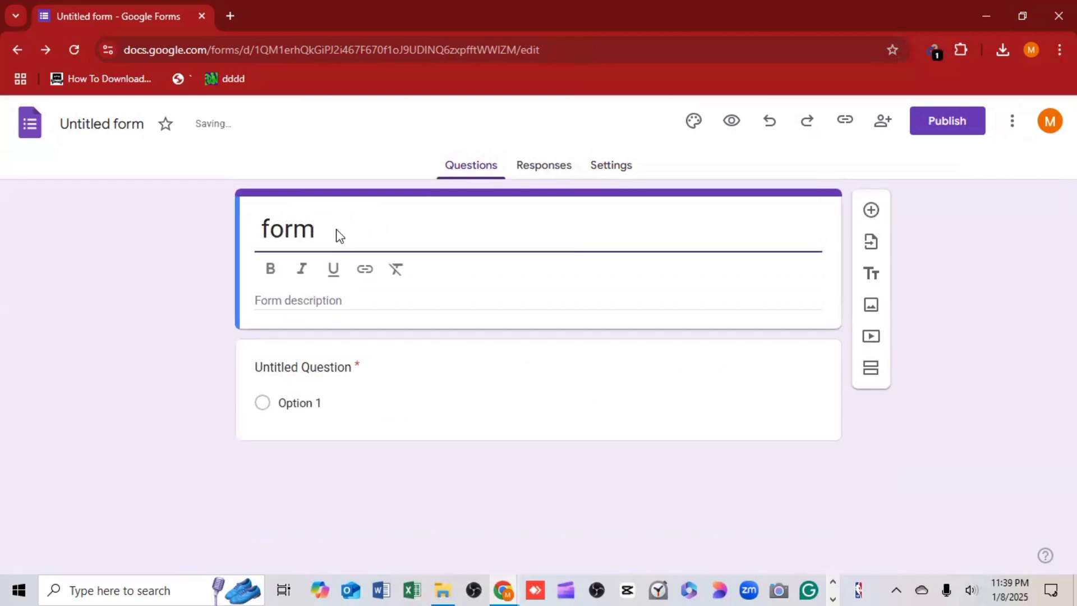
text(Survey)
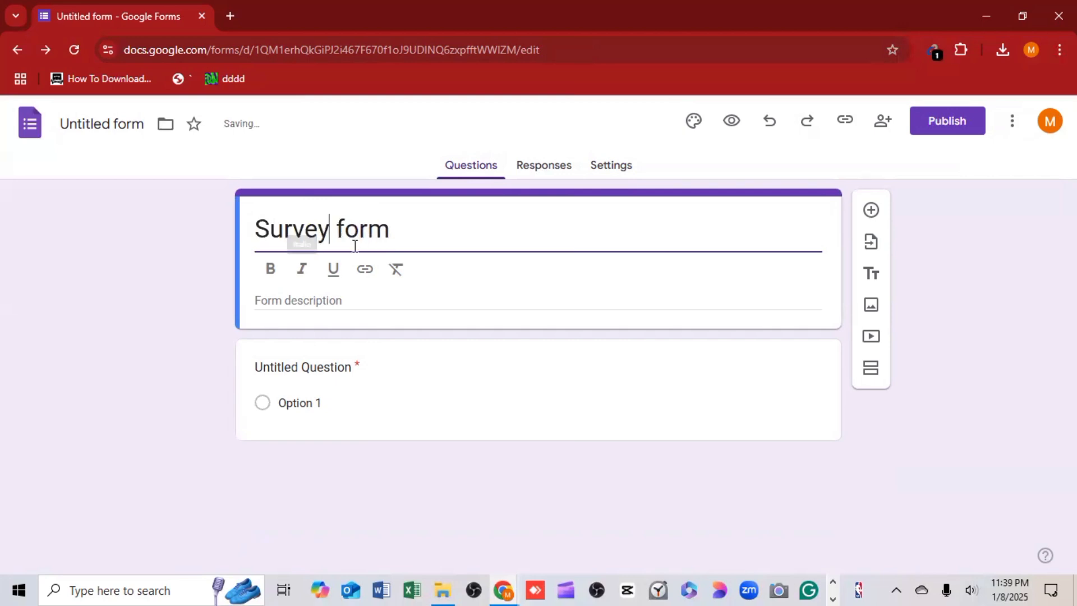
Enter "Please take time to fill out this form" as the form description
key(Tab)
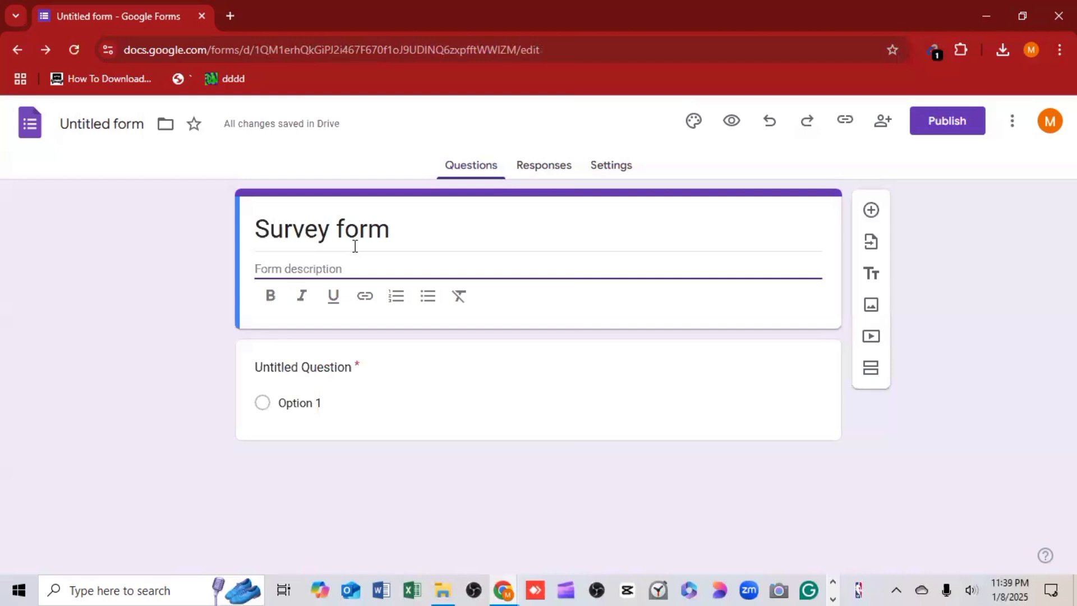
text(Pl)
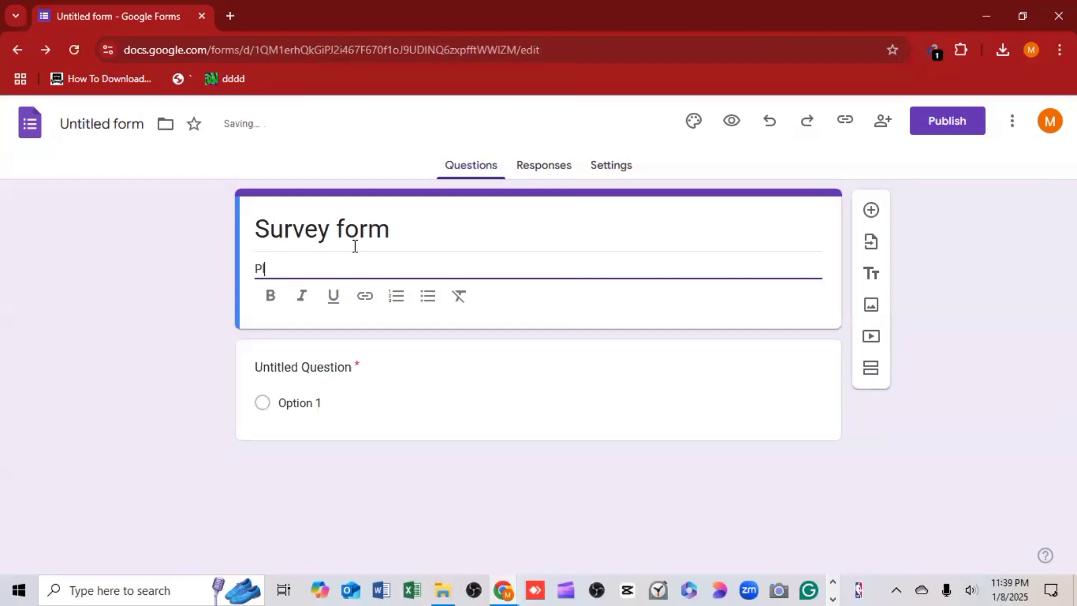
text(ease take time t)
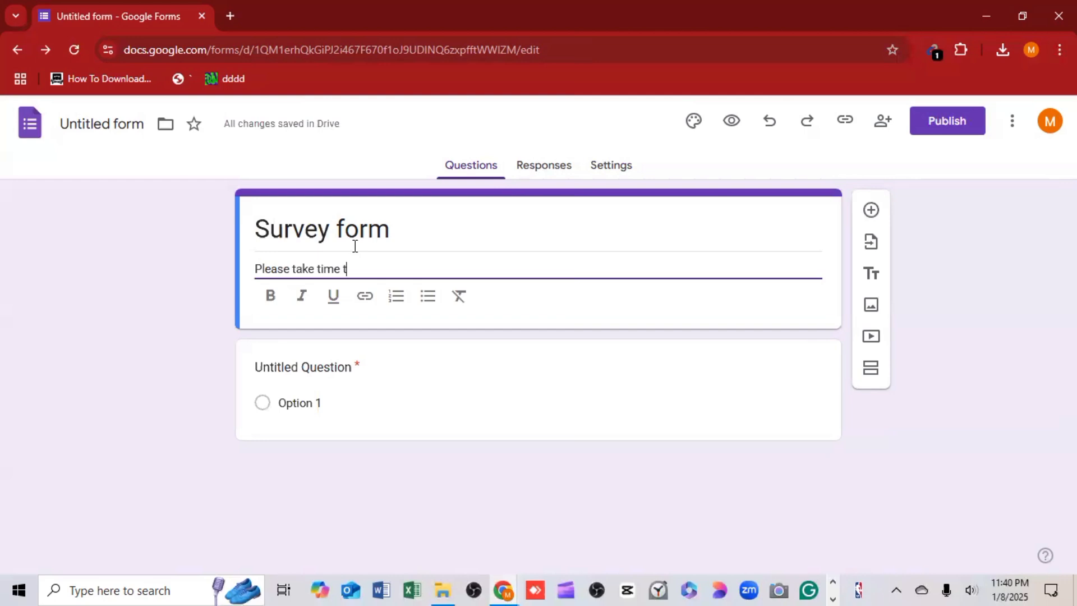
text(o fill out this form)
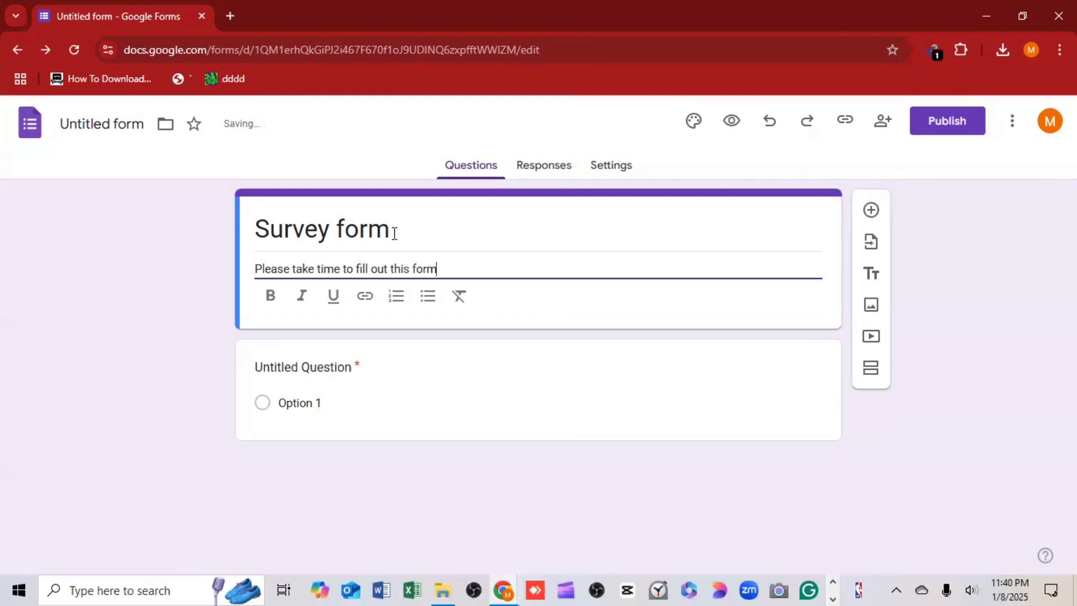
Make the form title bold and name the form file "Survey form" to match the title
drag(393, 230, 257, 224)
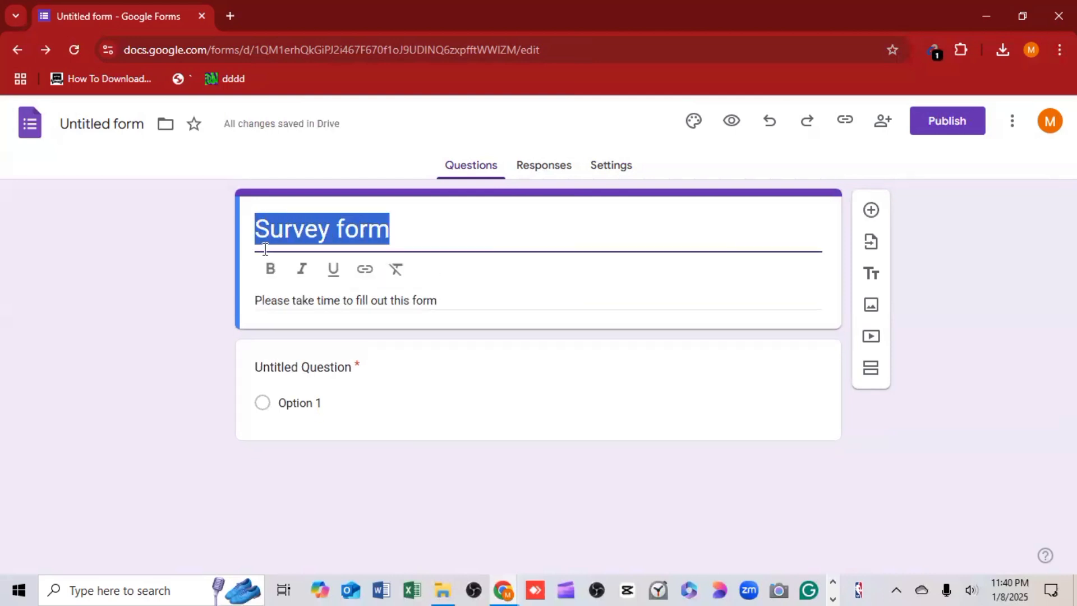
click(267, 259)
click(266, 255)
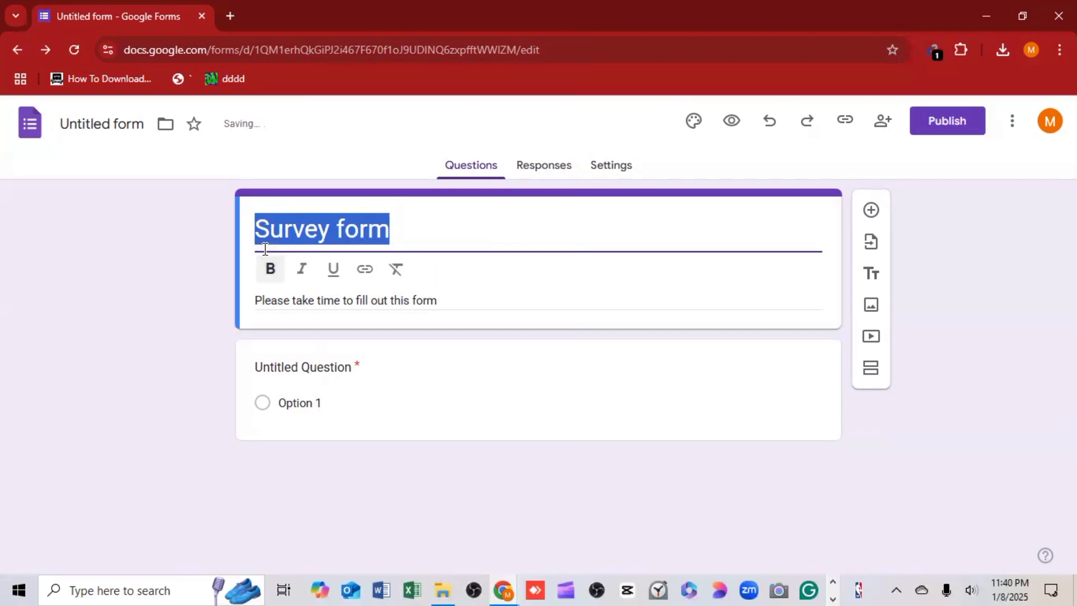
click(268, 262)
click(476, 233)
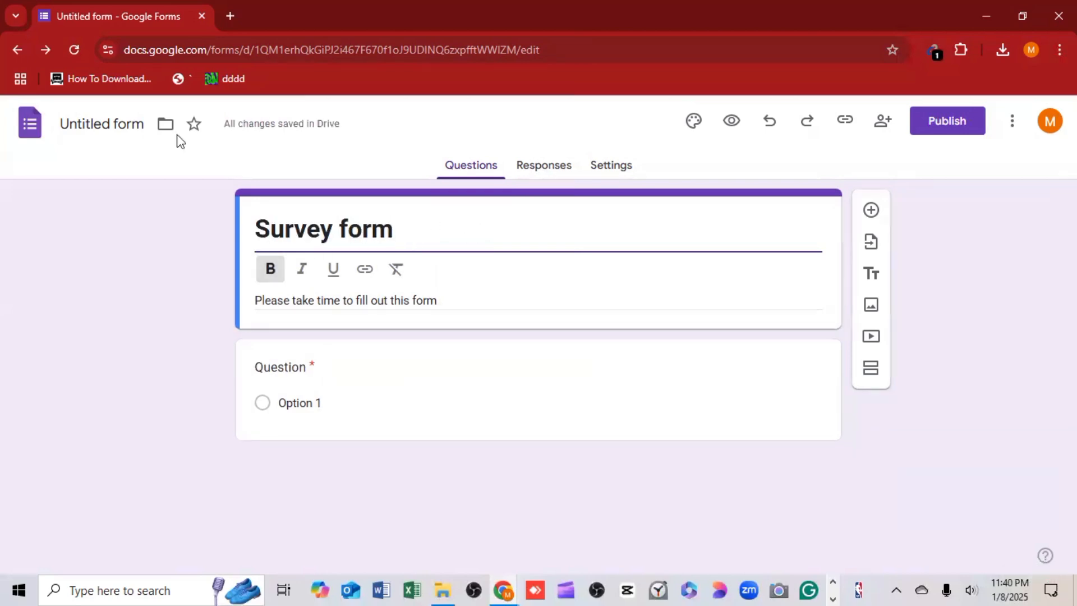
click(122, 123)
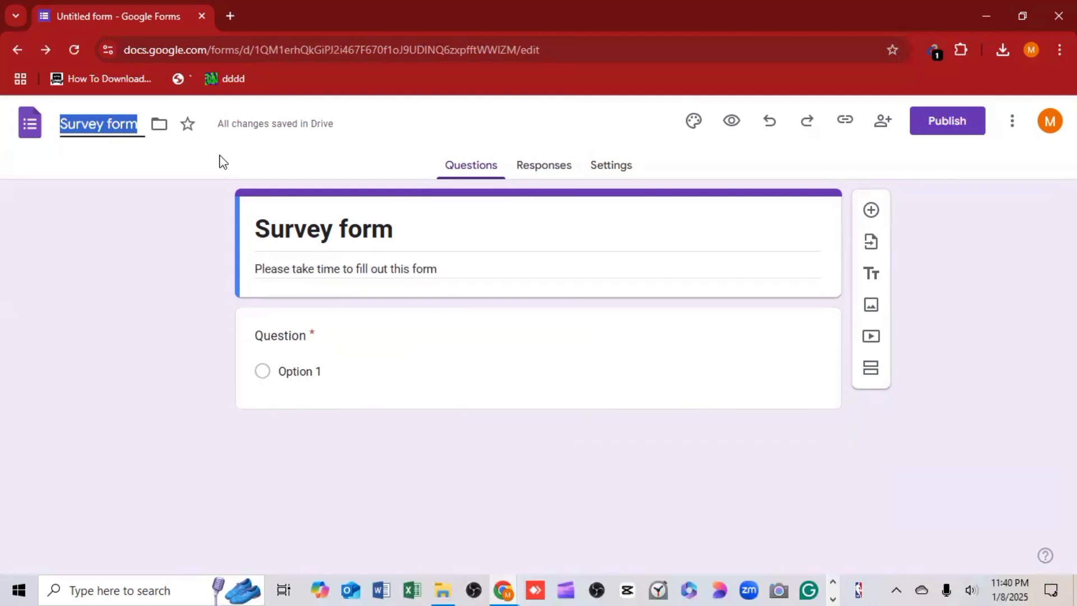
click(426, 234)
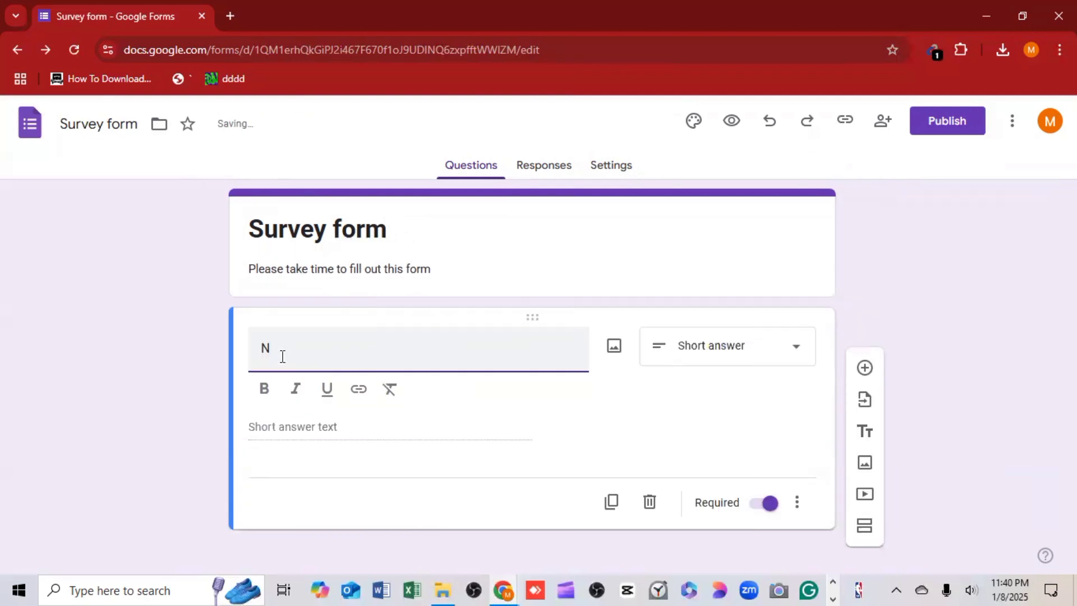
Title the first short-answer question "Name" and make its text bold
key(BackSpace)
text(N)
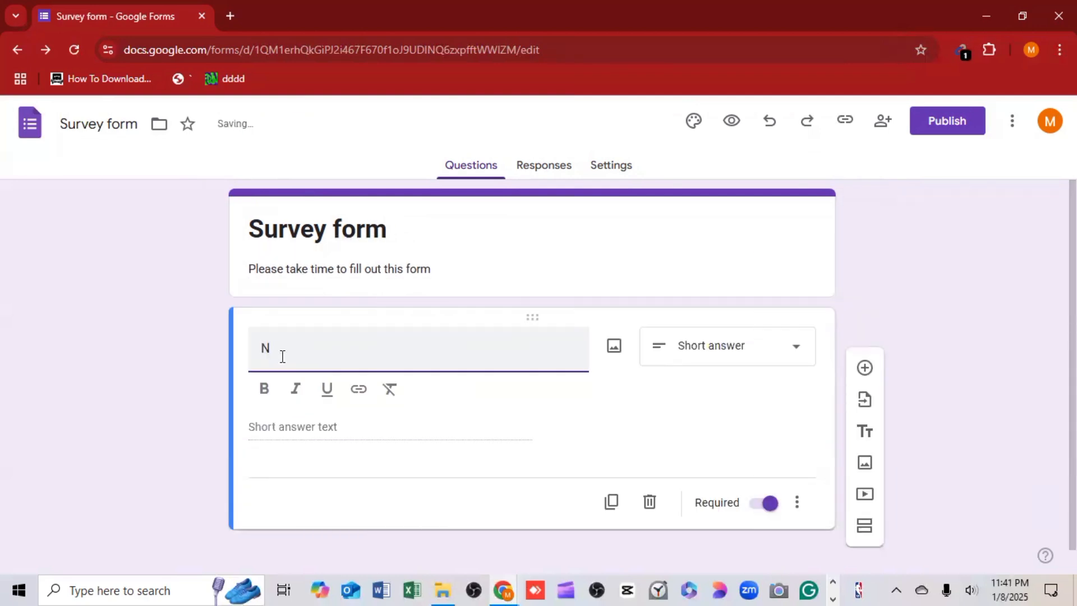
text(ame)
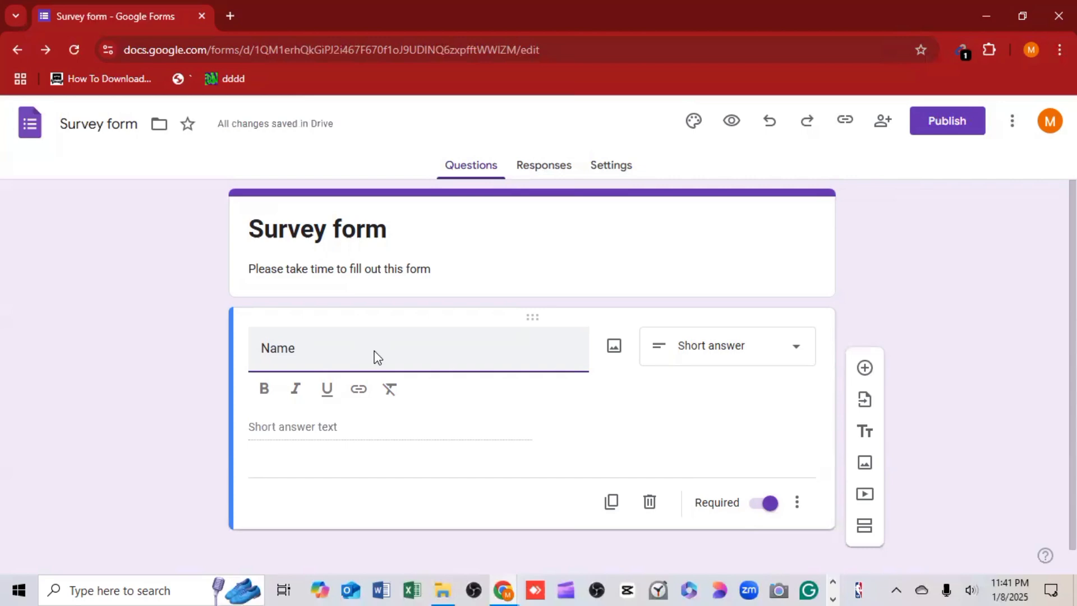
click(734, 363)
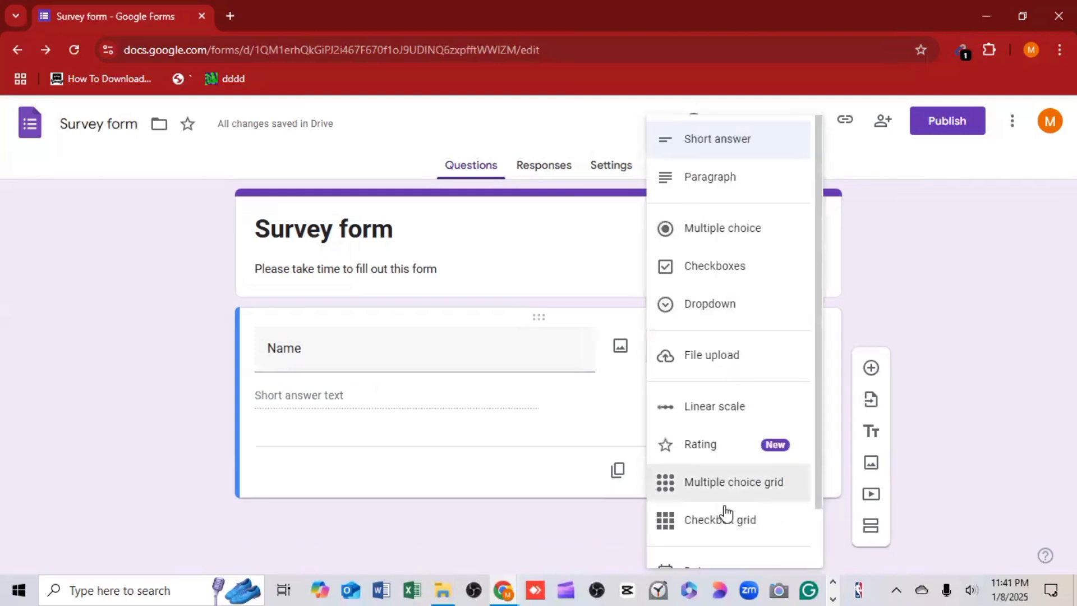
click(538, 365)
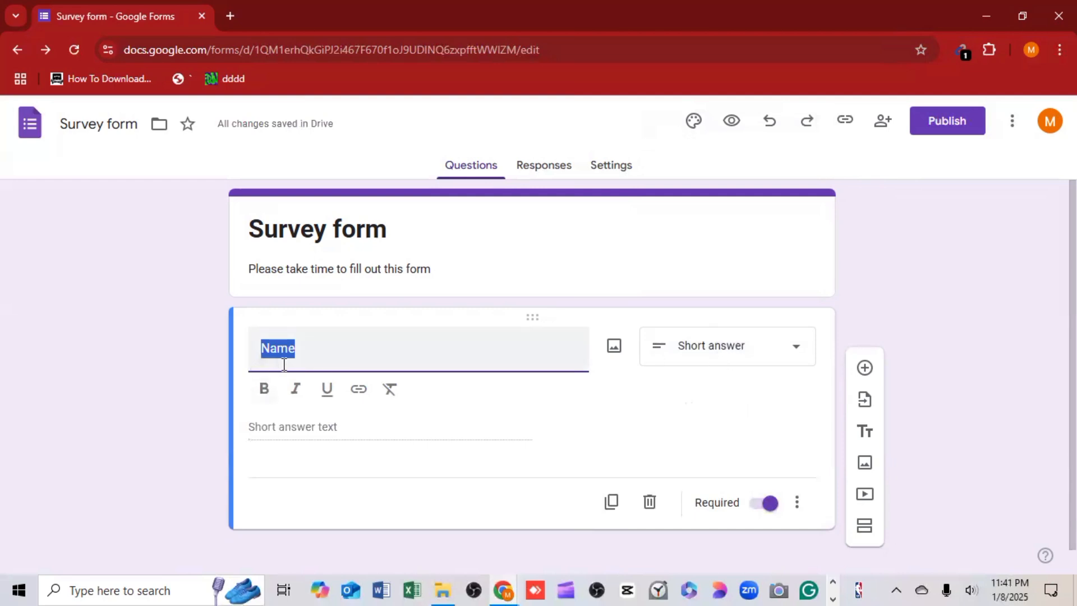
click(265, 394)
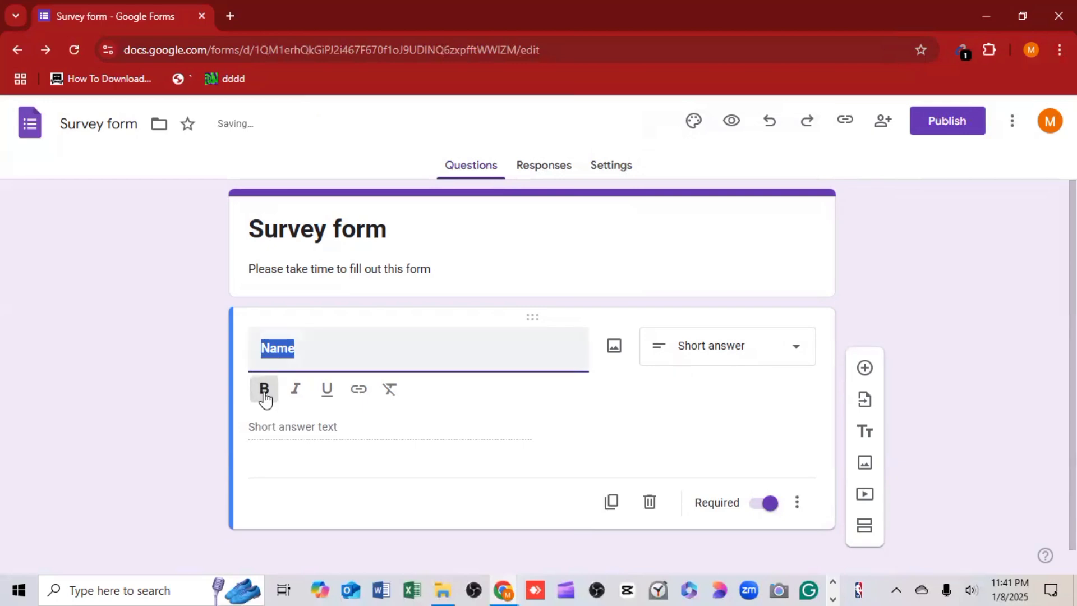
click(335, 501)
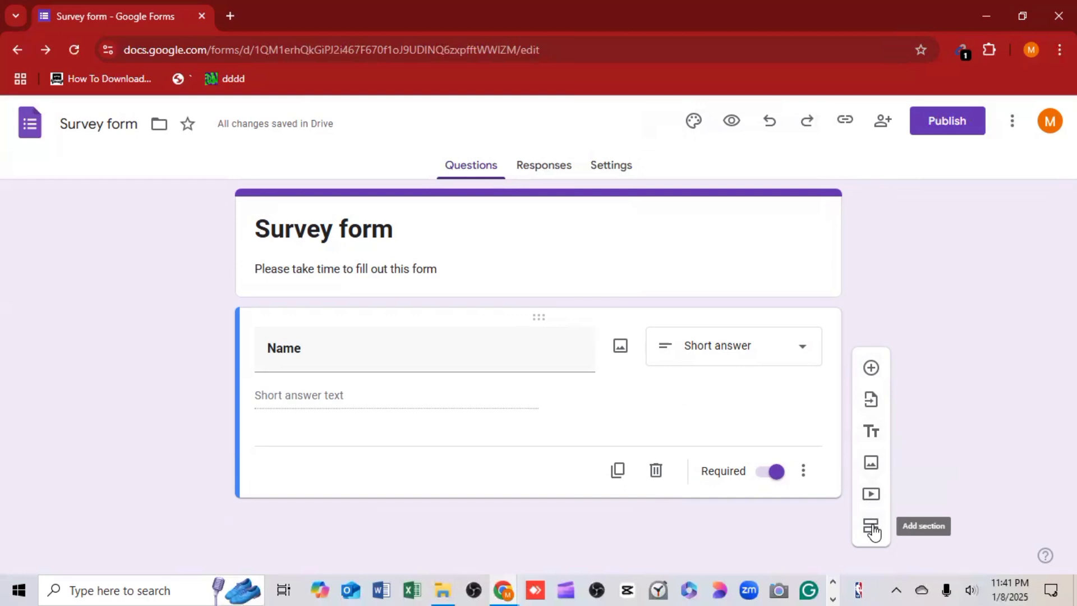
Add a second question titled "Email address" in bold and move it above the Name question
click(869, 370)
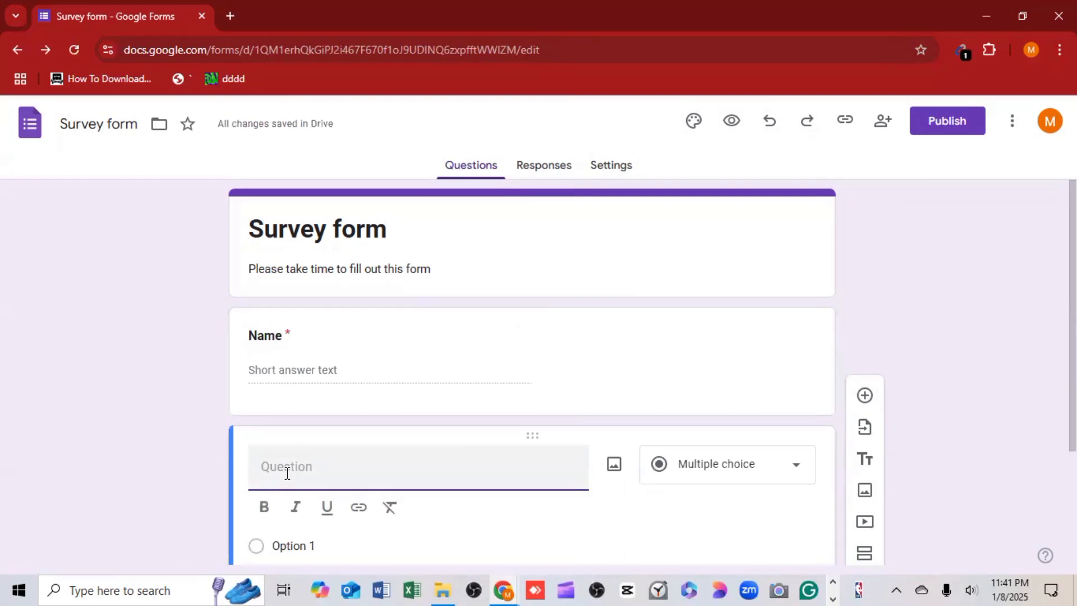
text(Email)
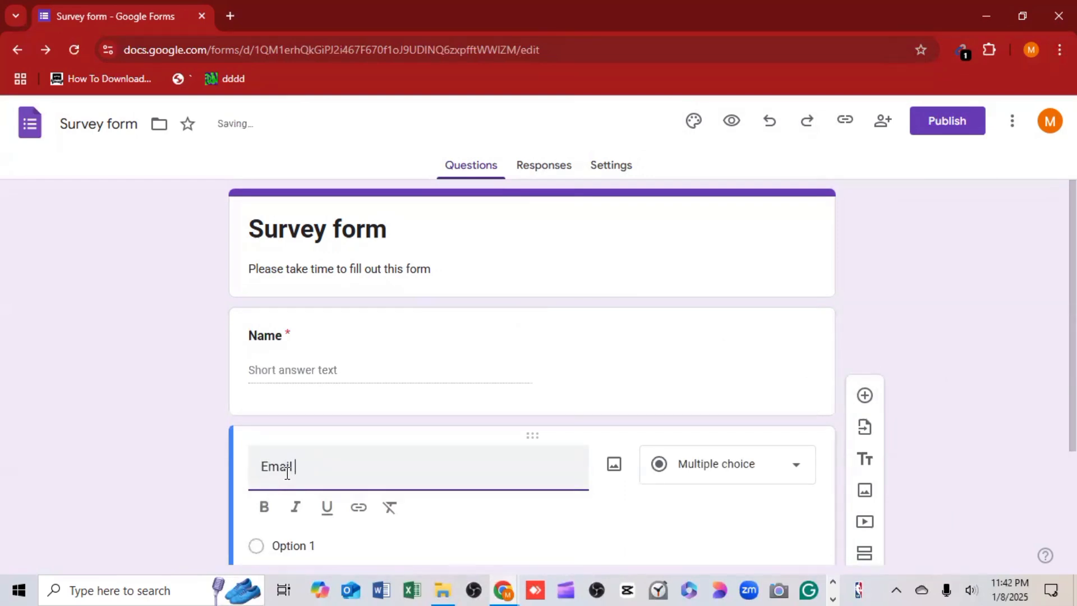
text( address)
drag(353, 471, 260, 479)
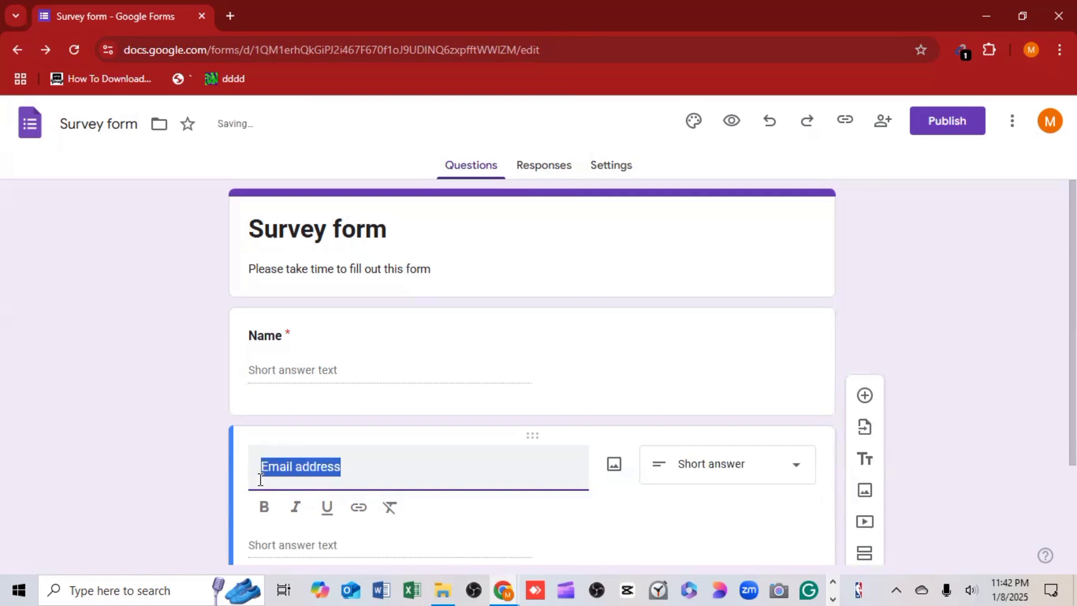
click(264, 507)
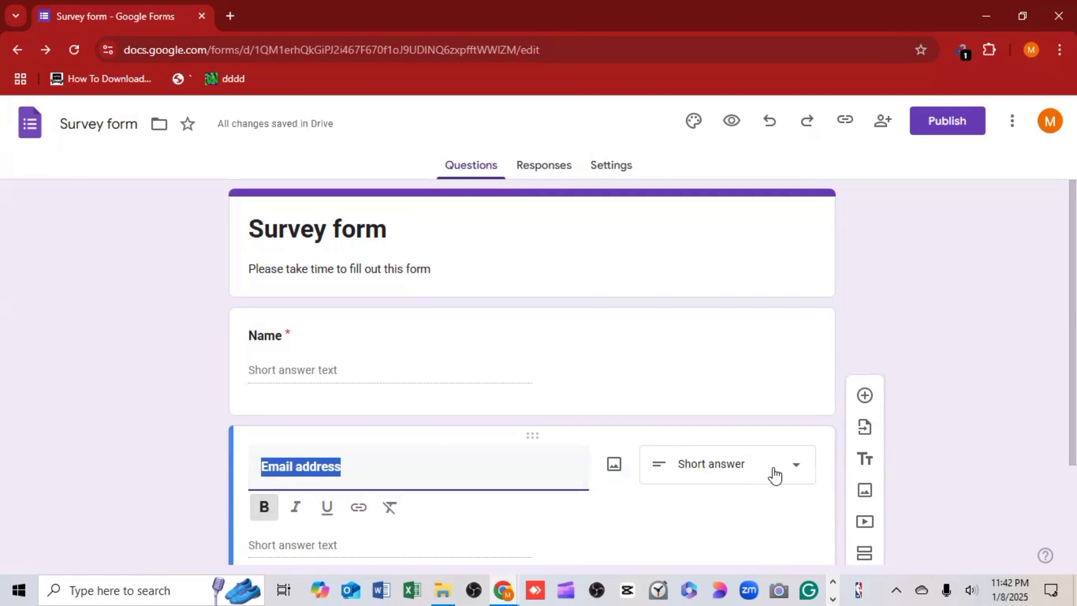
click(775, 506)
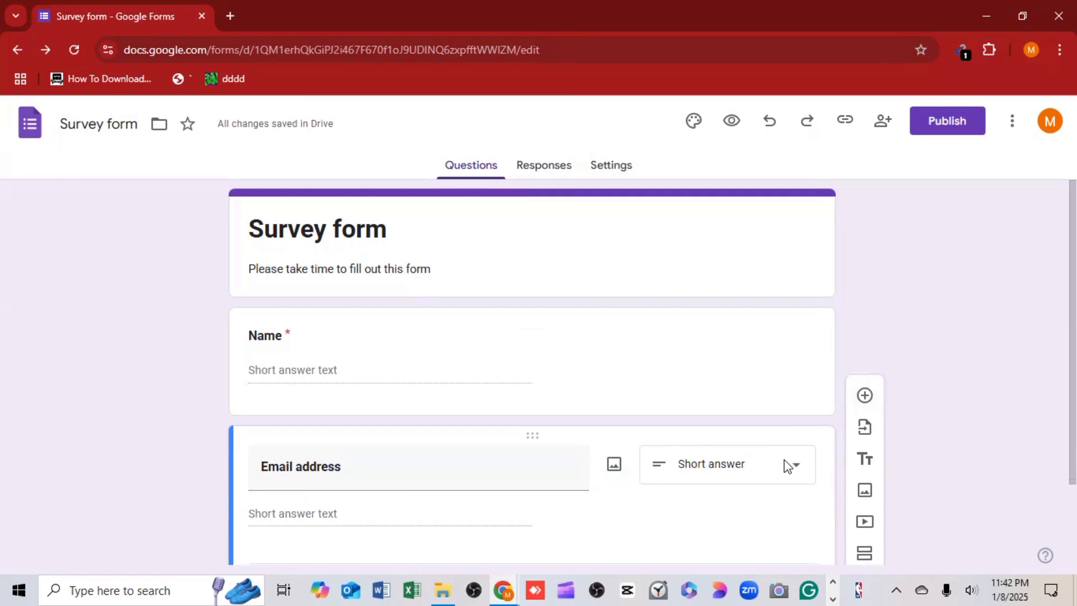
key(ctrl+shift+k)
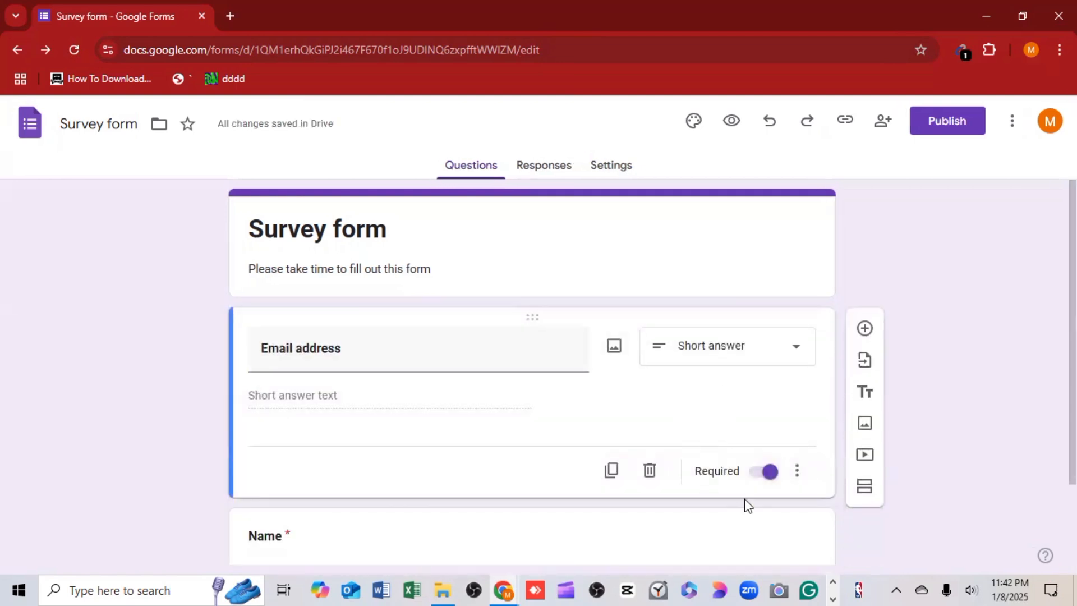
Switch the Email address question's Required setting off and back on
click(767, 476)
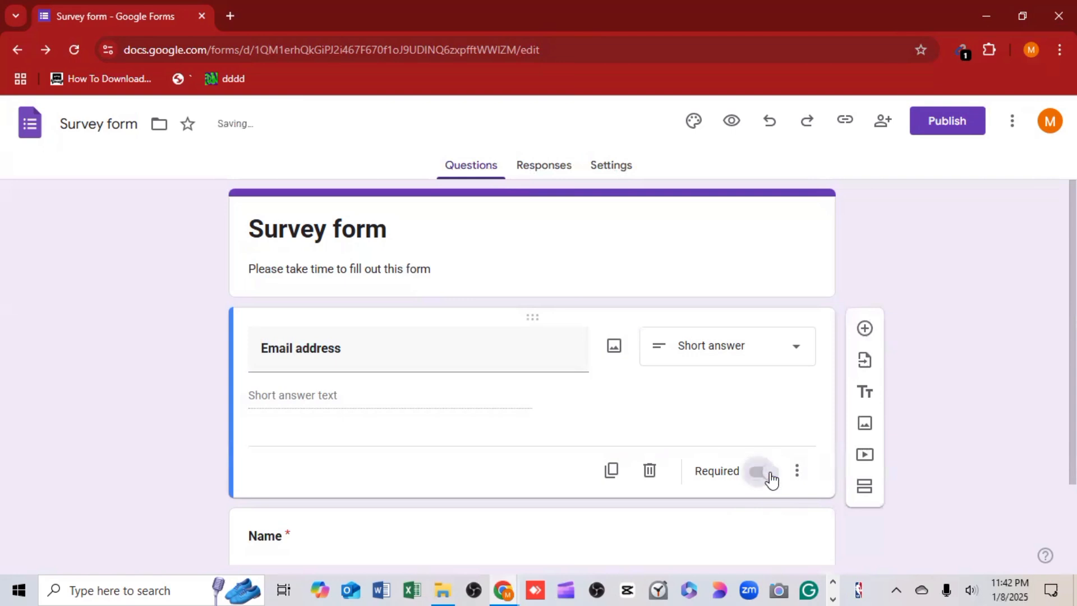
click(769, 478)
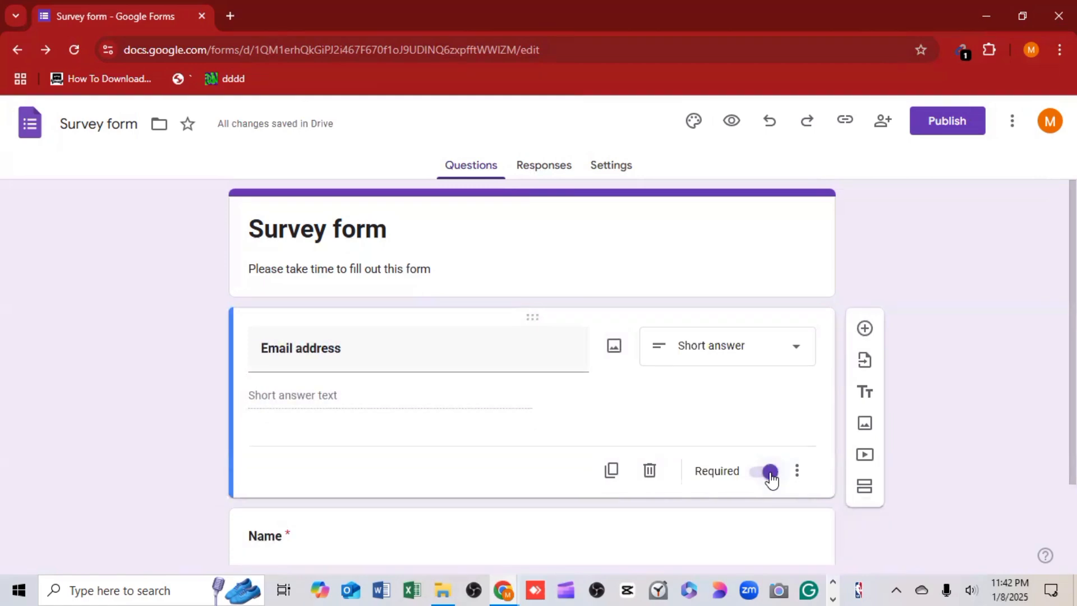
scroll(771, 480, down, 2)
scroll(771, 480, up, 2)
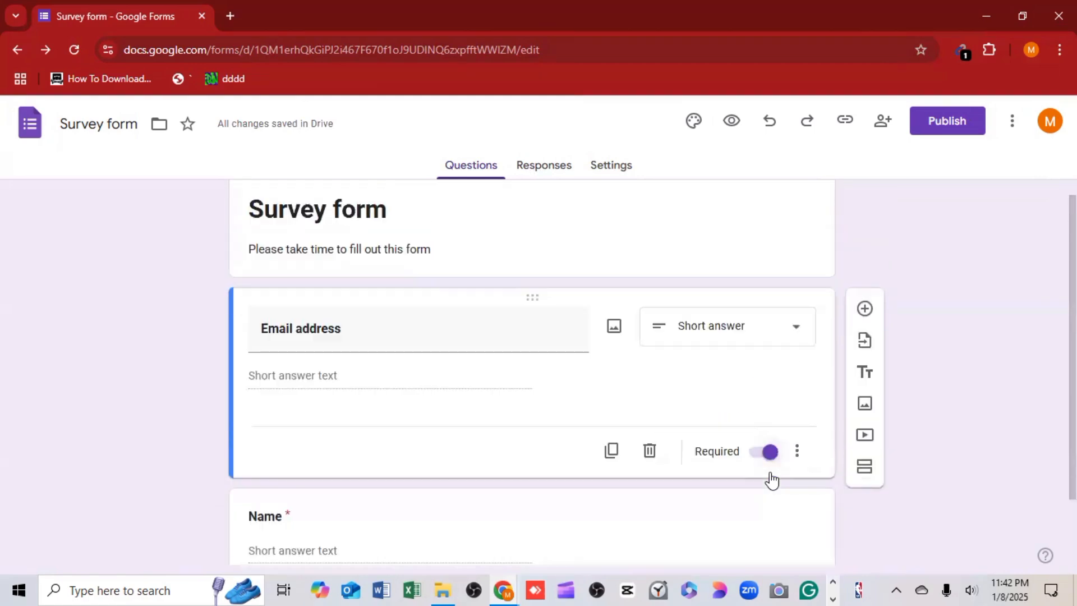
Add a new section to the form directly after the Name question
scroll(771, 480, down, 2)
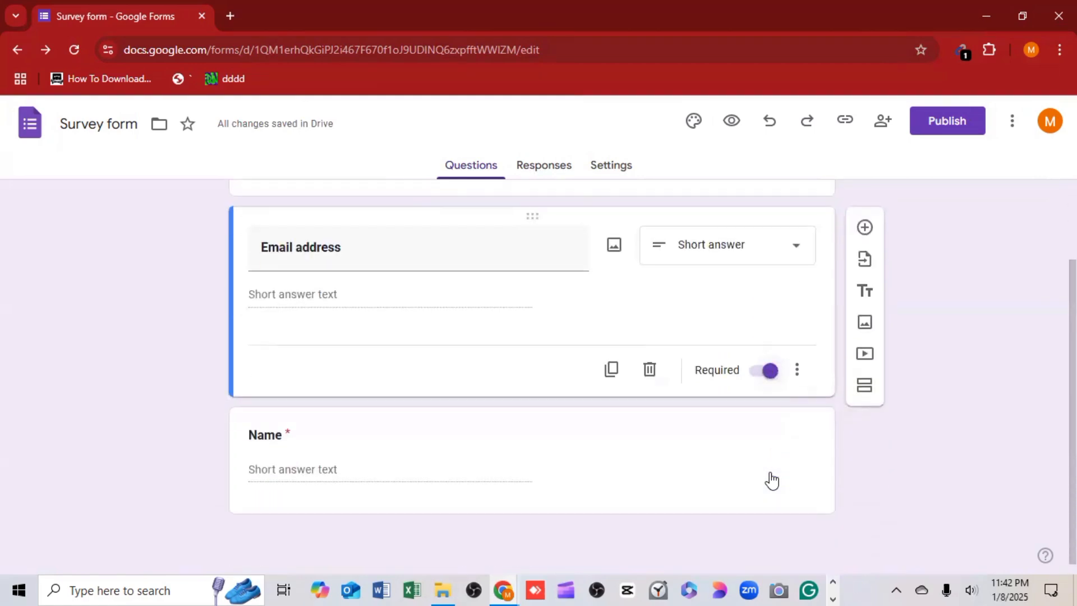
click(632, 438)
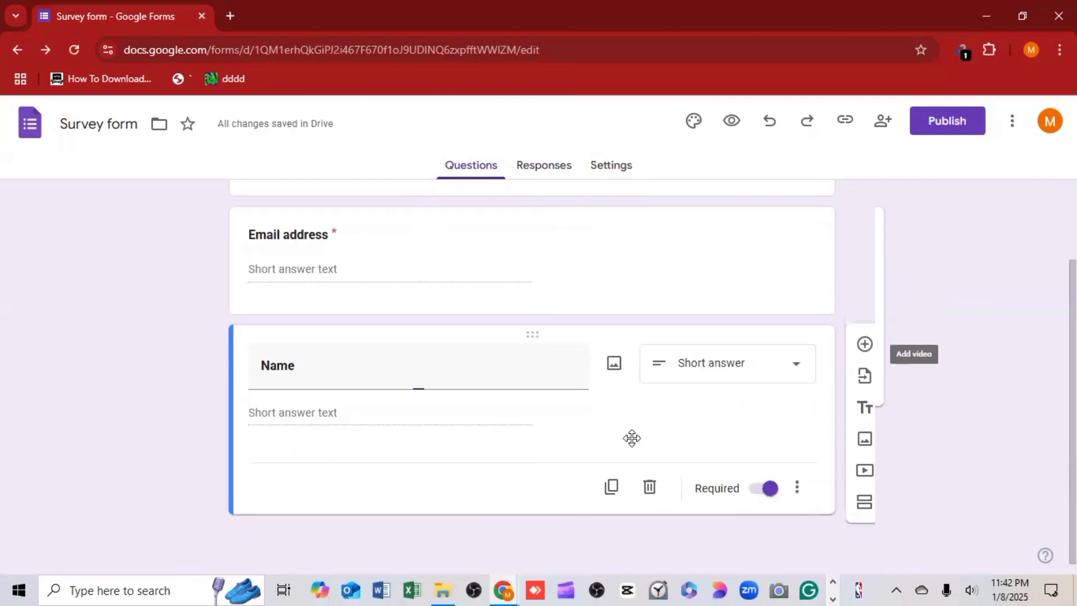
scroll(631, 438, up, 2)
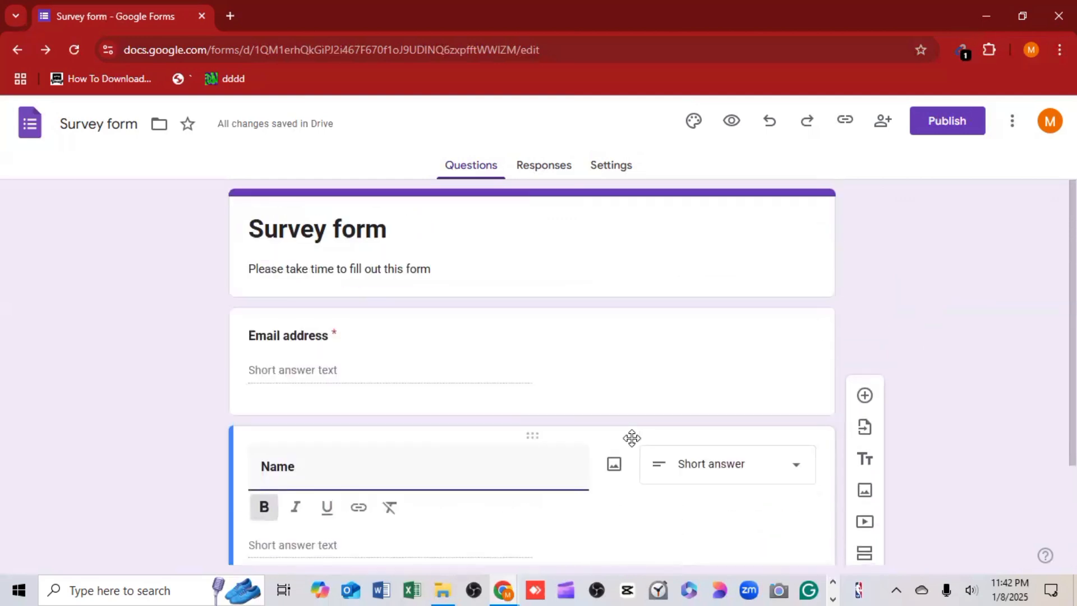
scroll(631, 438, down, 2)
scroll(632, 438, up, 2)
scroll(631, 438, down, 2)
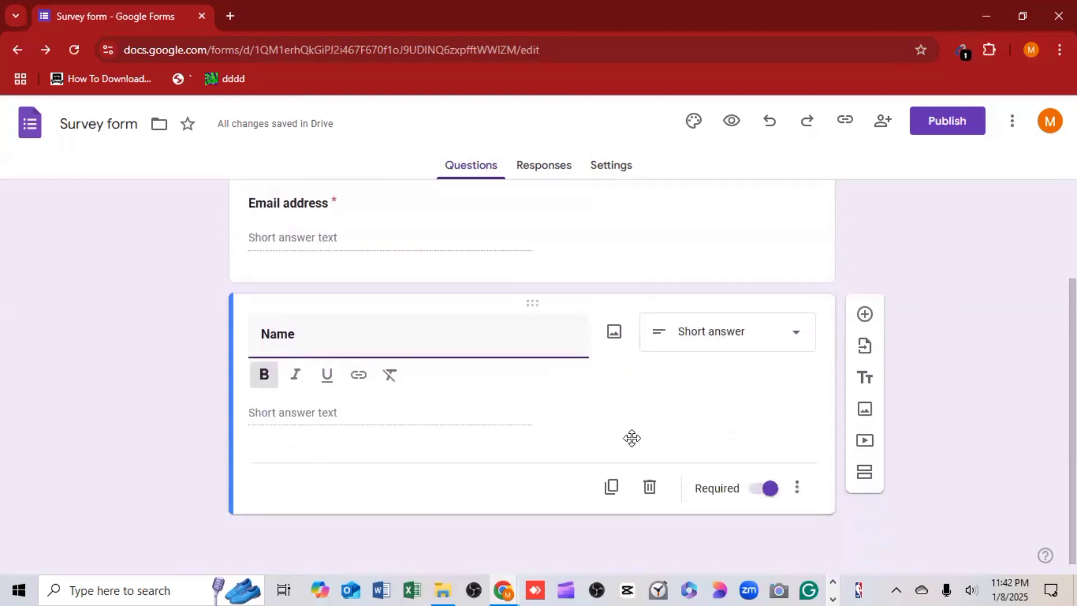
scroll(632, 438, up, 2)
scroll(631, 438, down, 1)
scroll(631, 438, down, 2)
click(865, 476)
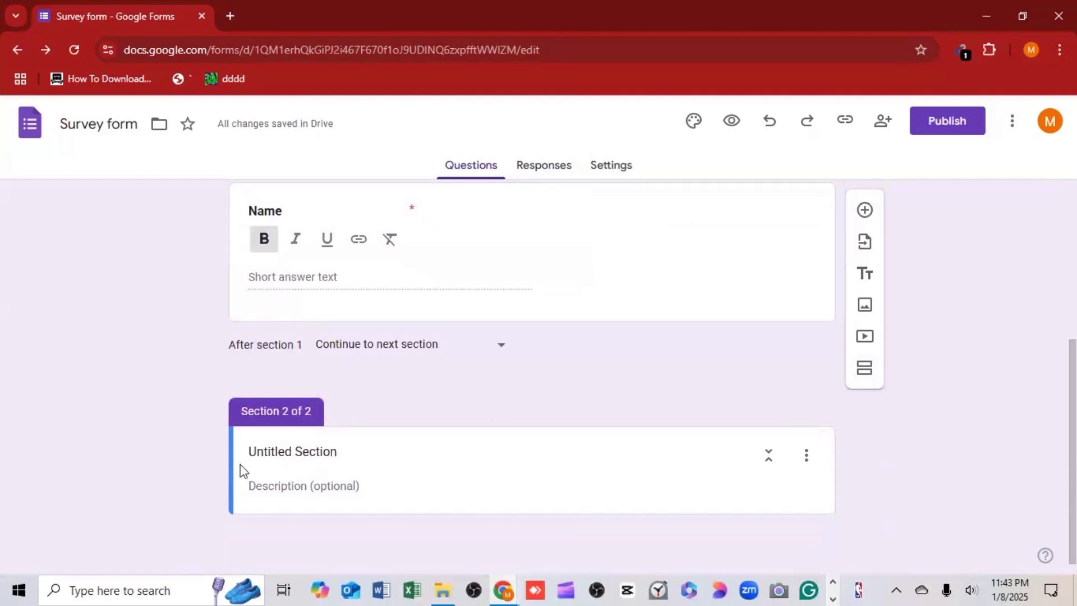
Replace the new section's default title with "How do you like our products"
click(277, 458)
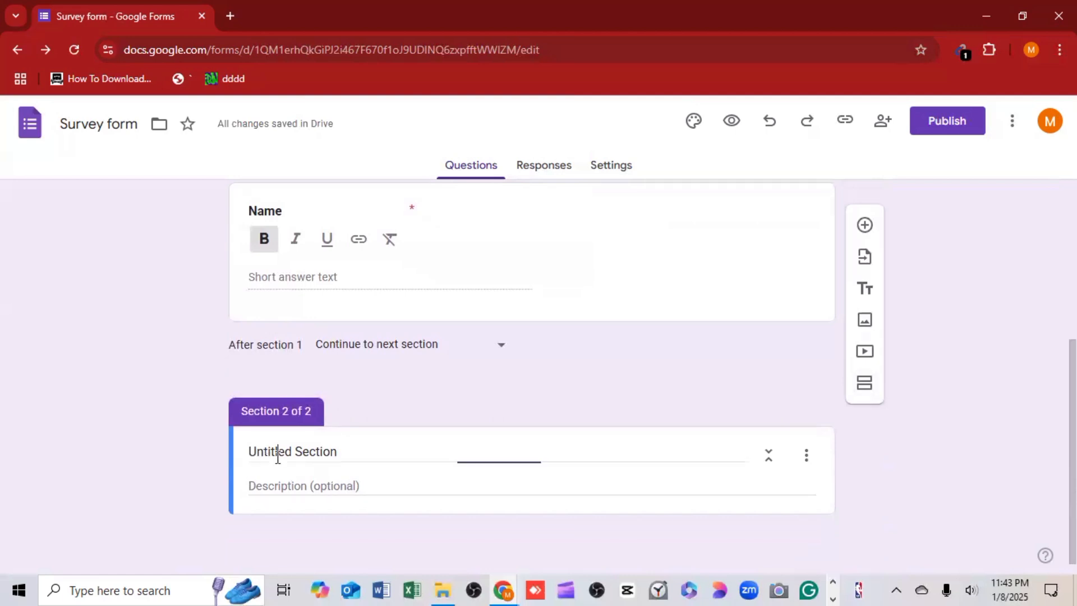
click(346, 449)
key(BackSpace)
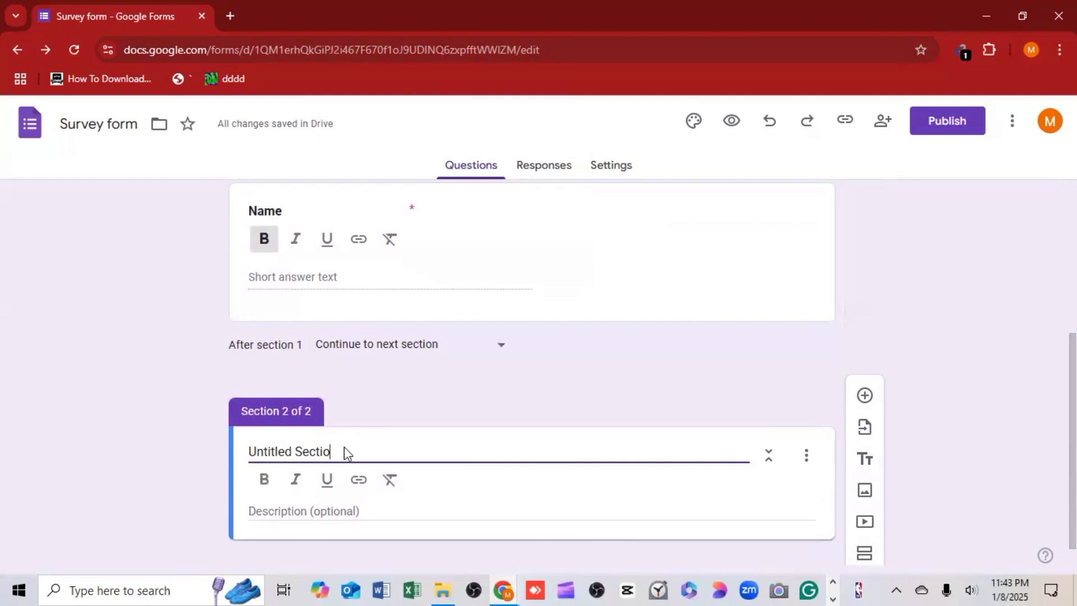
key(BackSpace)
key(BackSpace)
key(BackSpace)
key(BackSpace)
key(BackSpace)
key(BackSpace)
key(BackSpace)
key(BackSpace)
key(BackSpace)
key(BackSpace)
key(BackSpace)
key(BackSpace)
key(BackSpace)
key(BackSpace)
key(BackSpace)
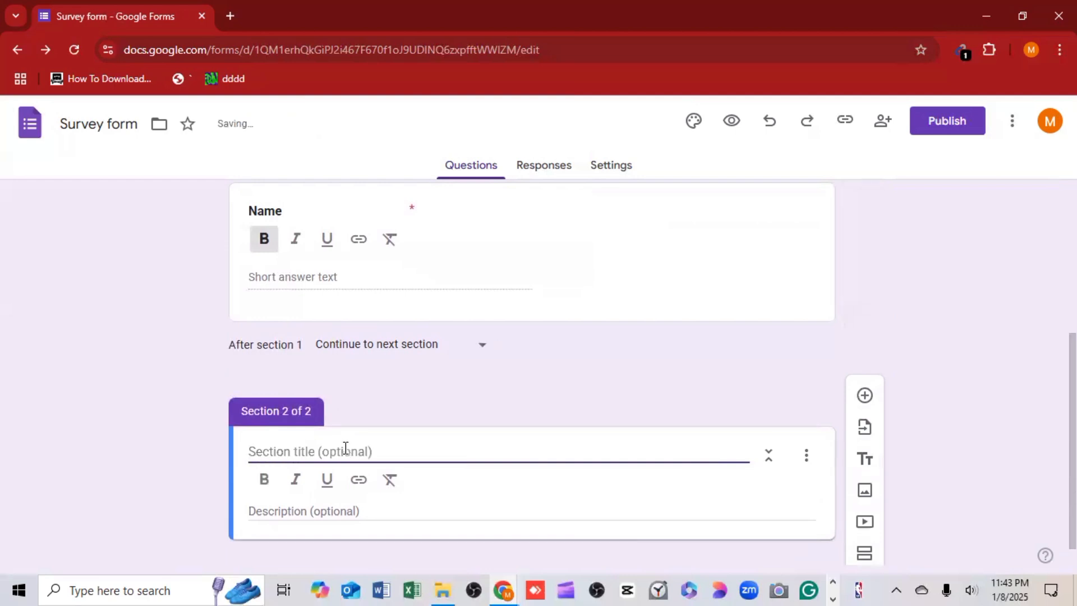
text(How )
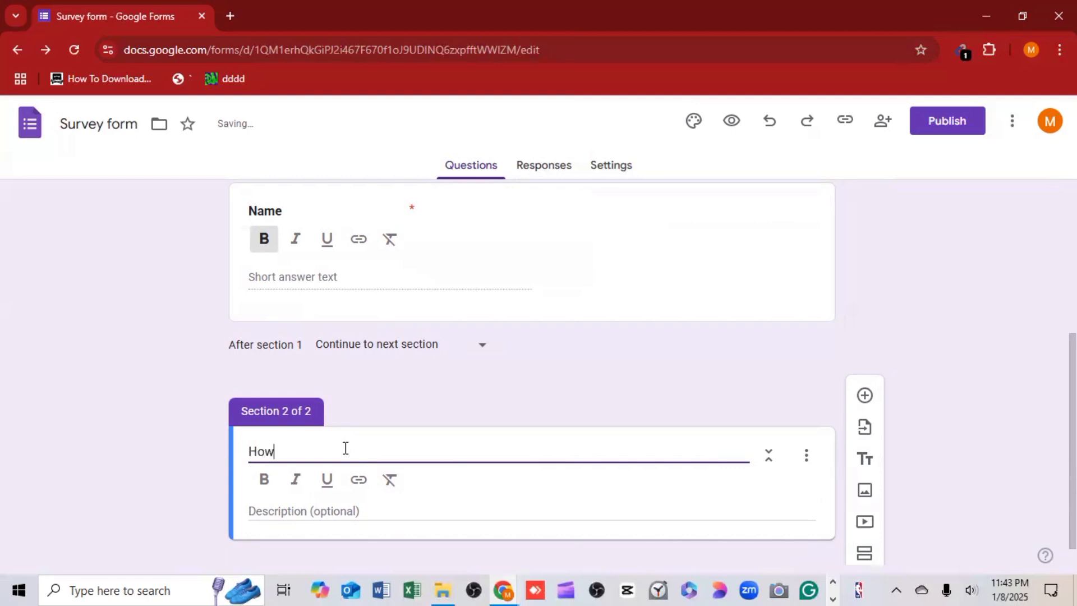
text(do ypou like o)
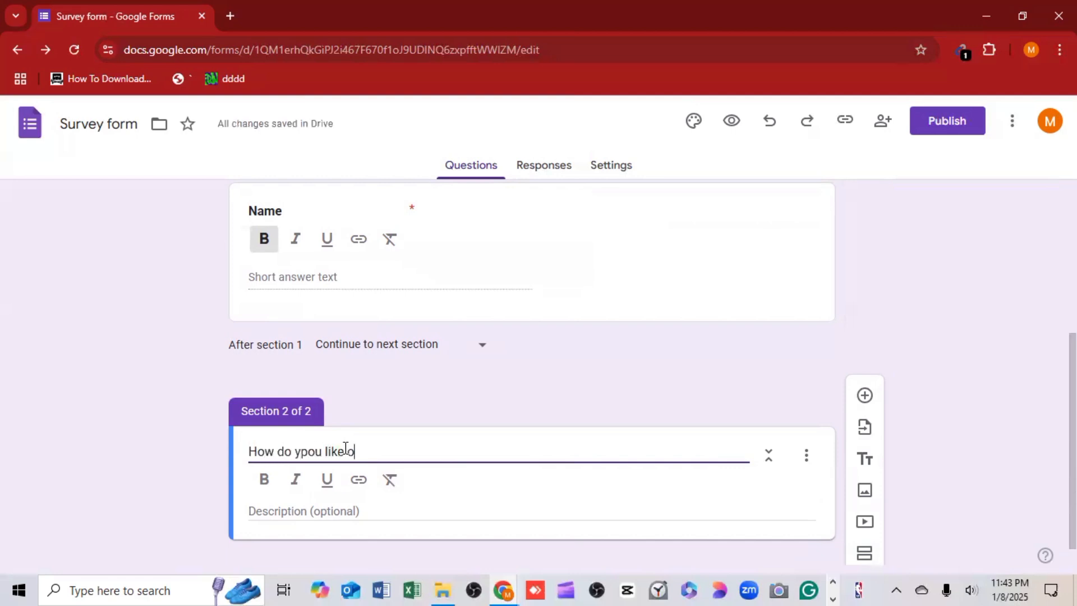
text(ur pro)
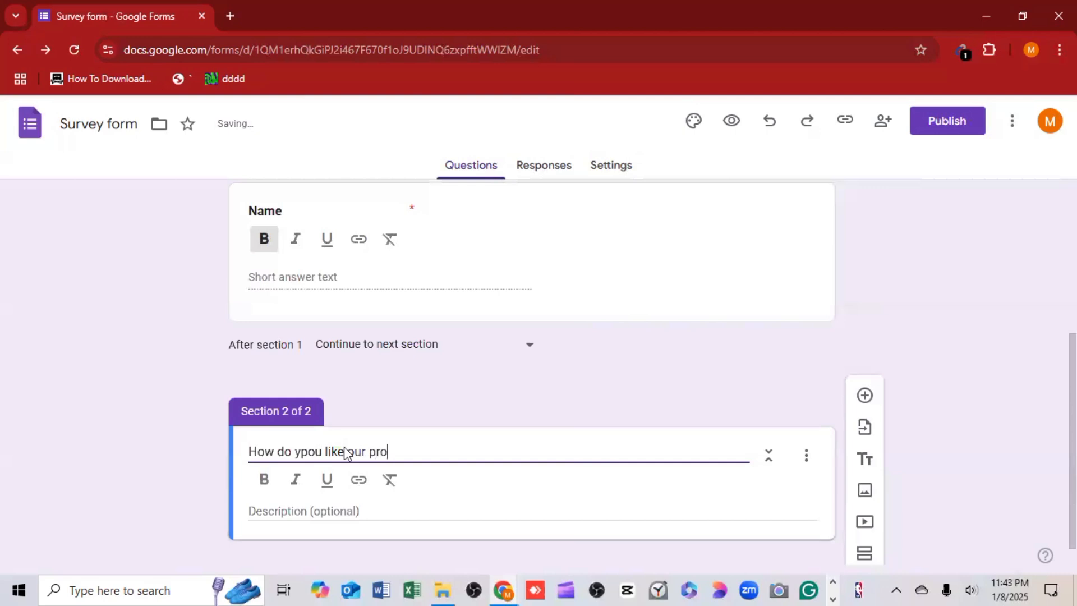
text(ducts)
click(309, 451)
key(BackSpace)
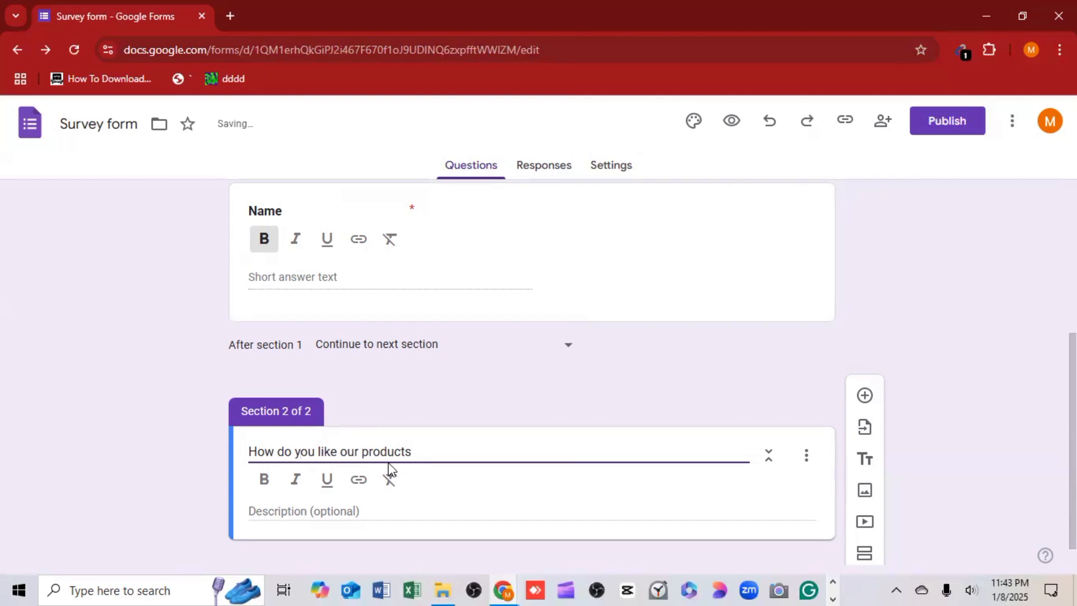
click(351, 506)
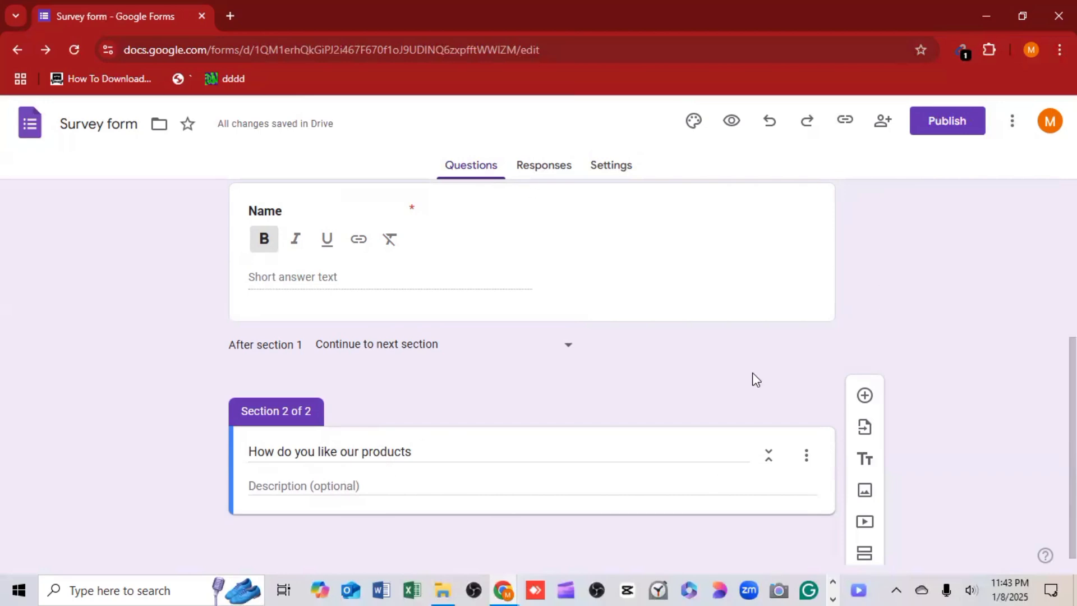
Look over both sections of the form, from the survey title down to the second section
scroll(752, 373, up, 3)
scroll(752, 374, down, 3)
scroll(752, 374, up, 5)
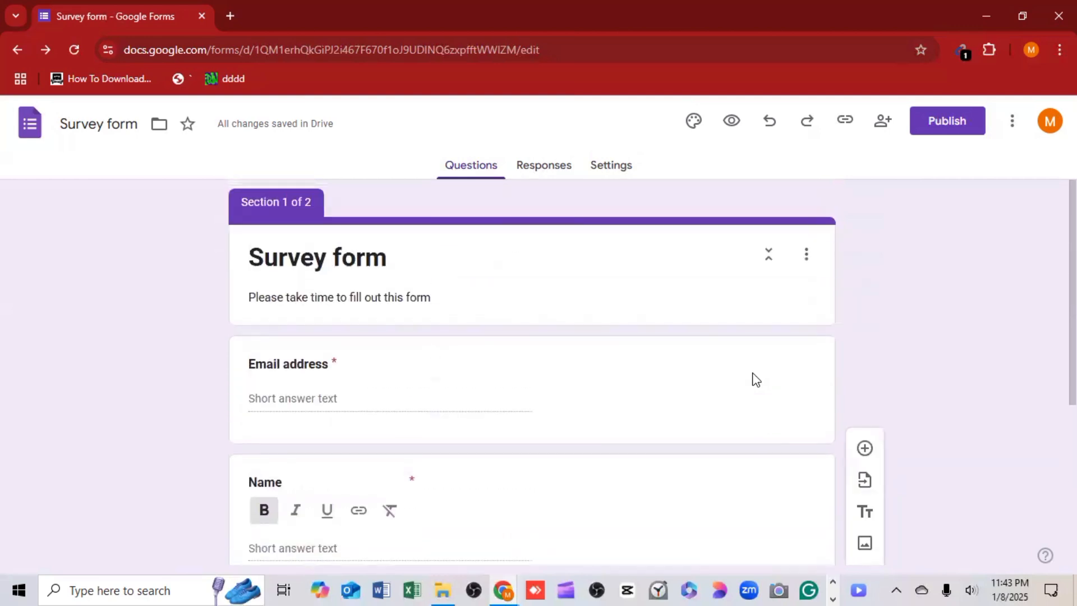
scroll(752, 373, down, 5)
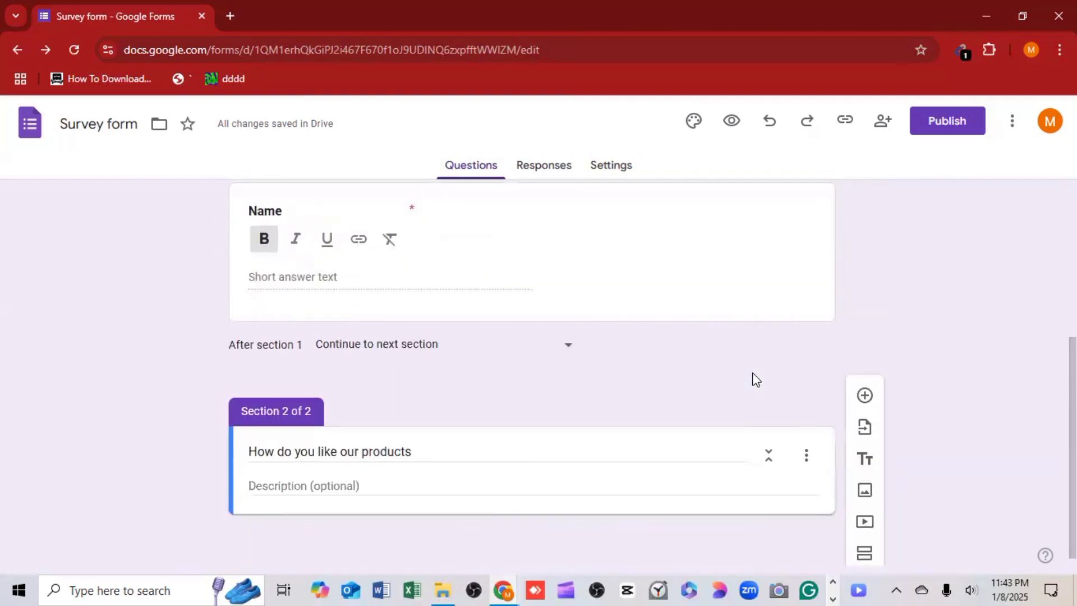
scroll(752, 373, up, 3)
scroll(752, 374, down, 3)
scroll(752, 380, up, 5)
scroll(752, 380, down, 5)
Set the theme's header text font to Times New Roman
click(695, 124)
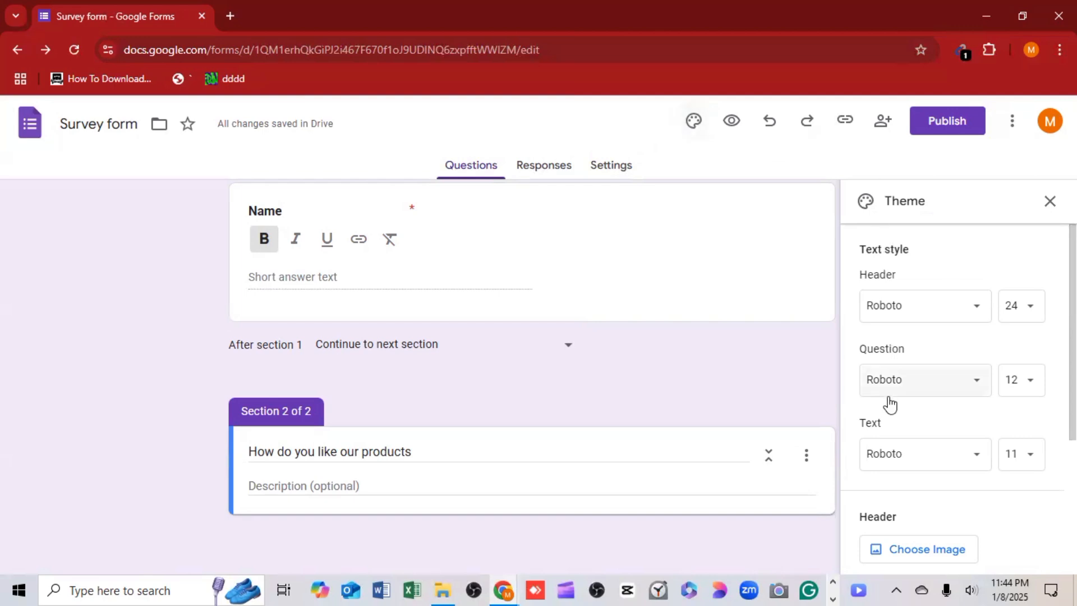
scroll(883, 413, down, 1)
scroll(885, 421, down, 3)
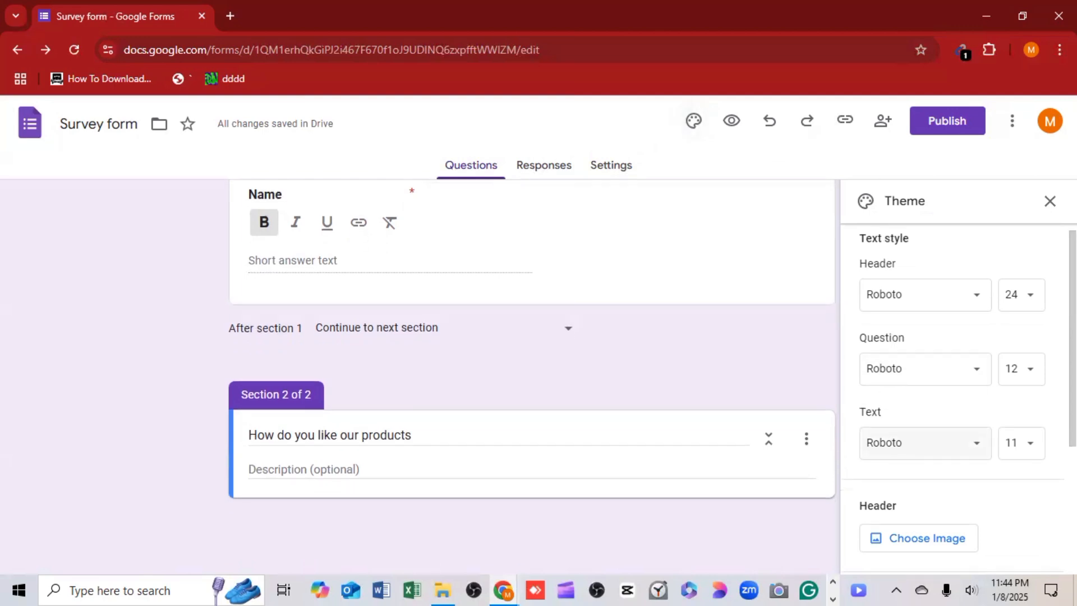
scroll(904, 475, up, 3)
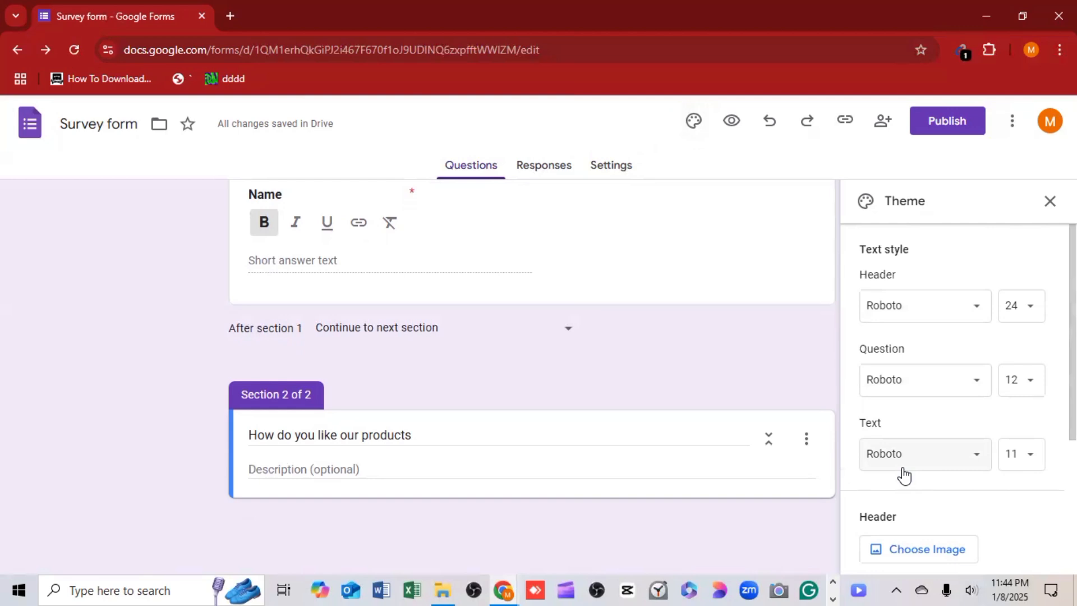
click(983, 312)
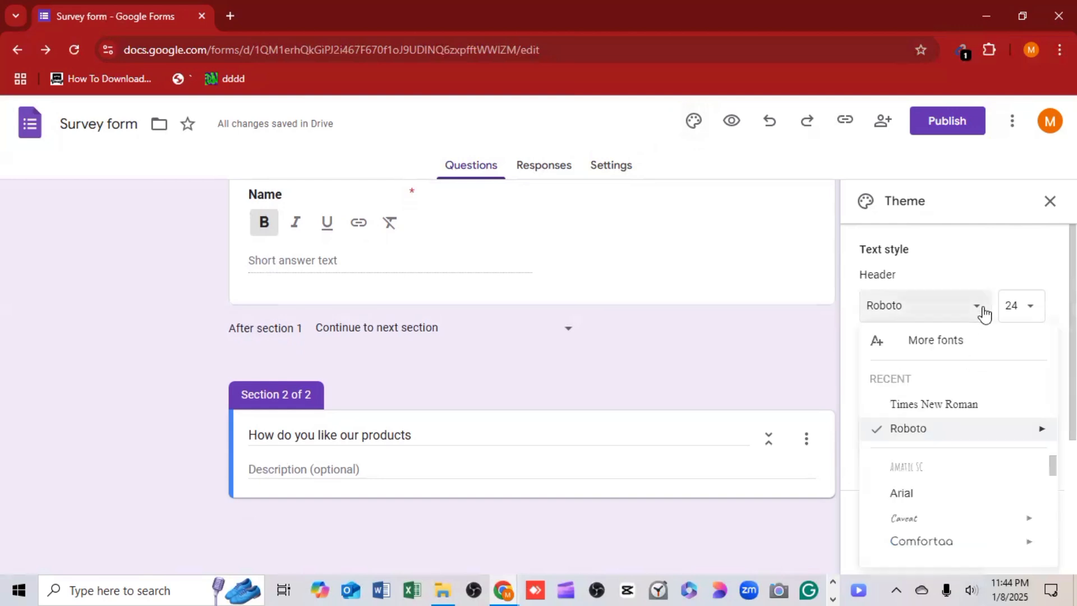
click(960, 405)
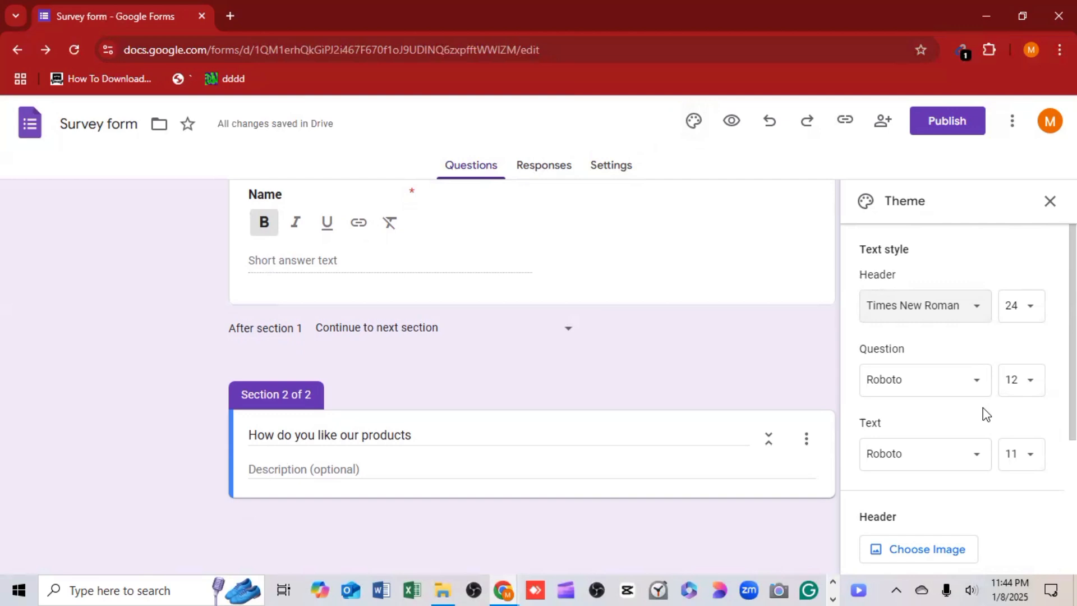
Insert the blue image with light wave lines from the Illustrations themes as the form's header and check it on the form
scroll(985, 414, down, 3)
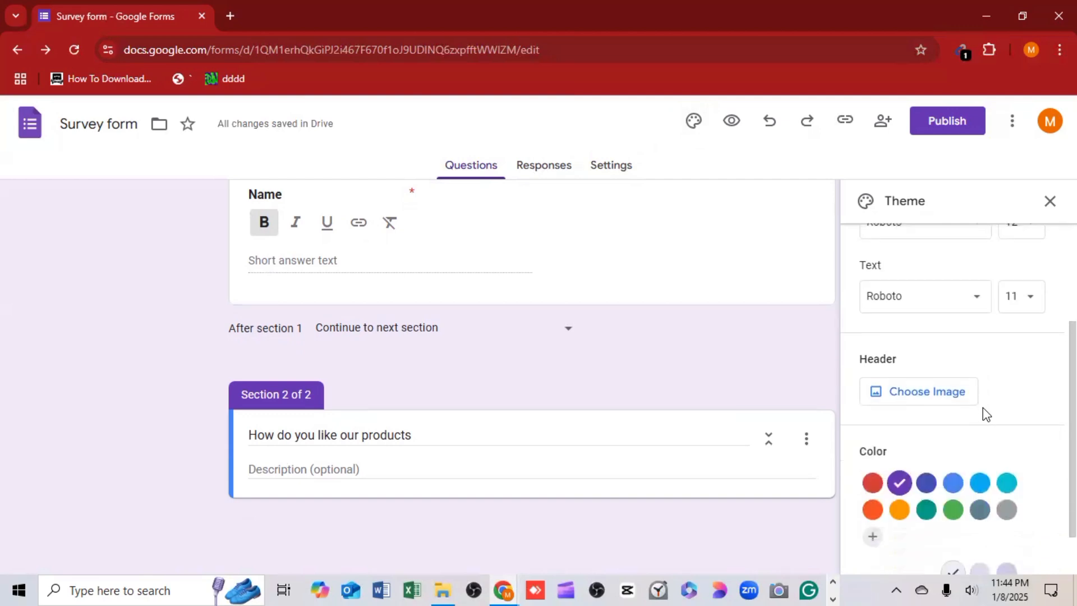
click(983, 408)
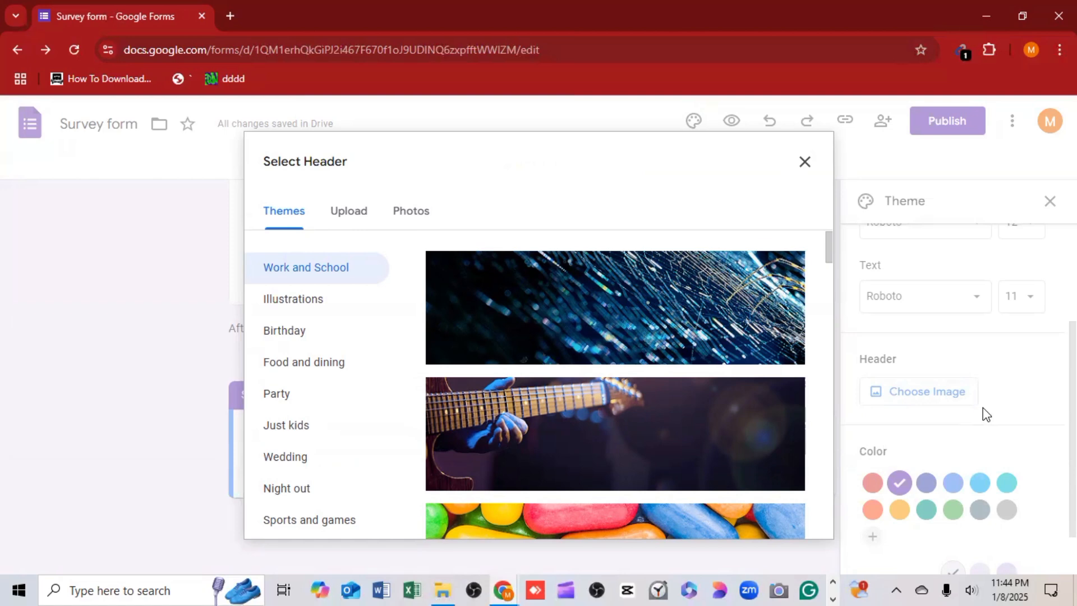
key(Down)
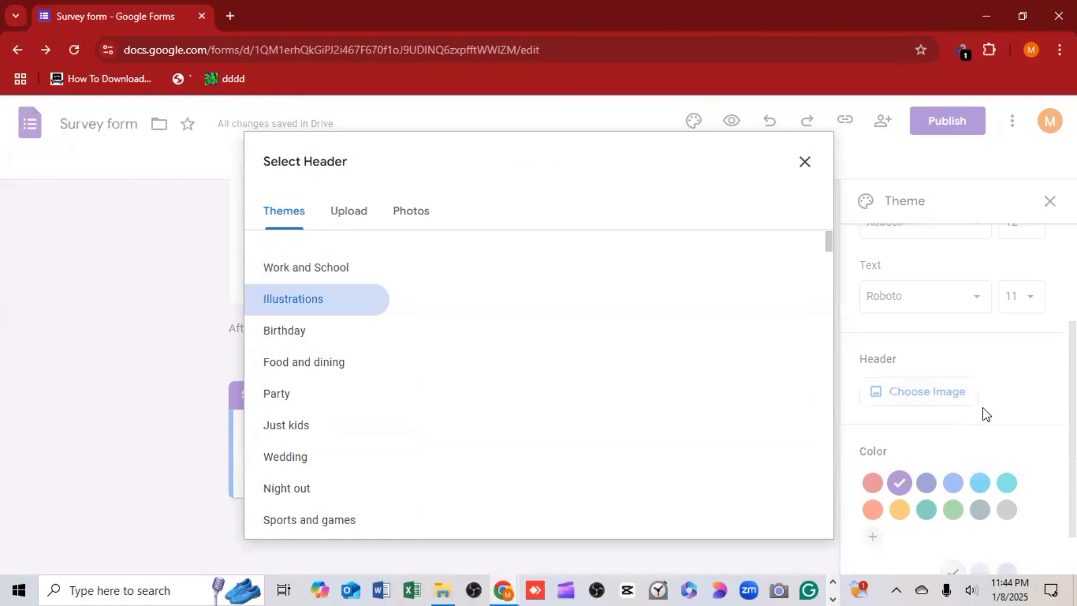
key(Tab)
key(Return)
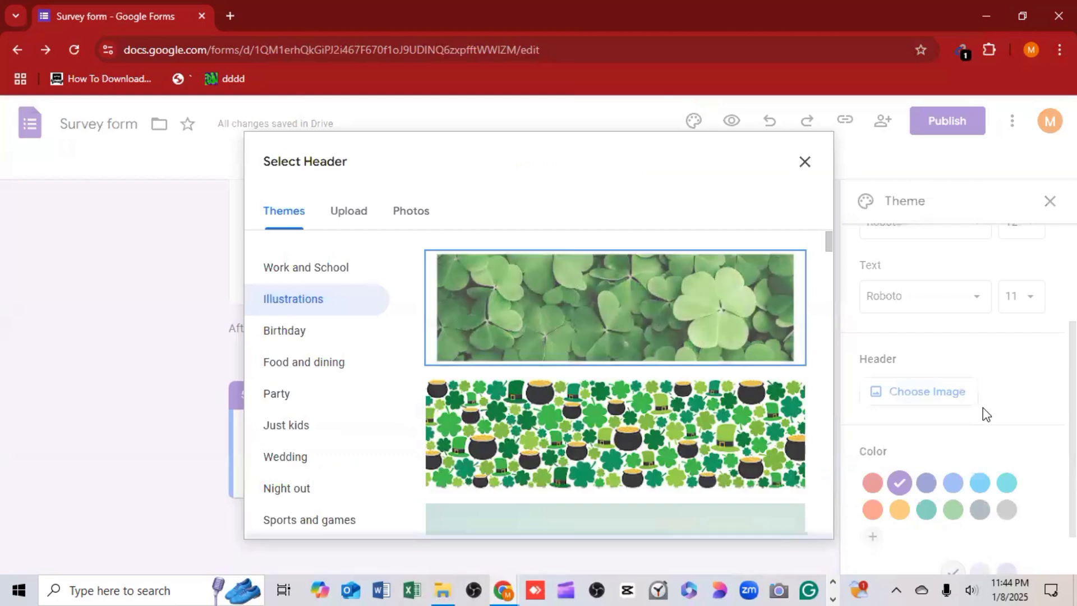
scroll(615, 360, down, 1)
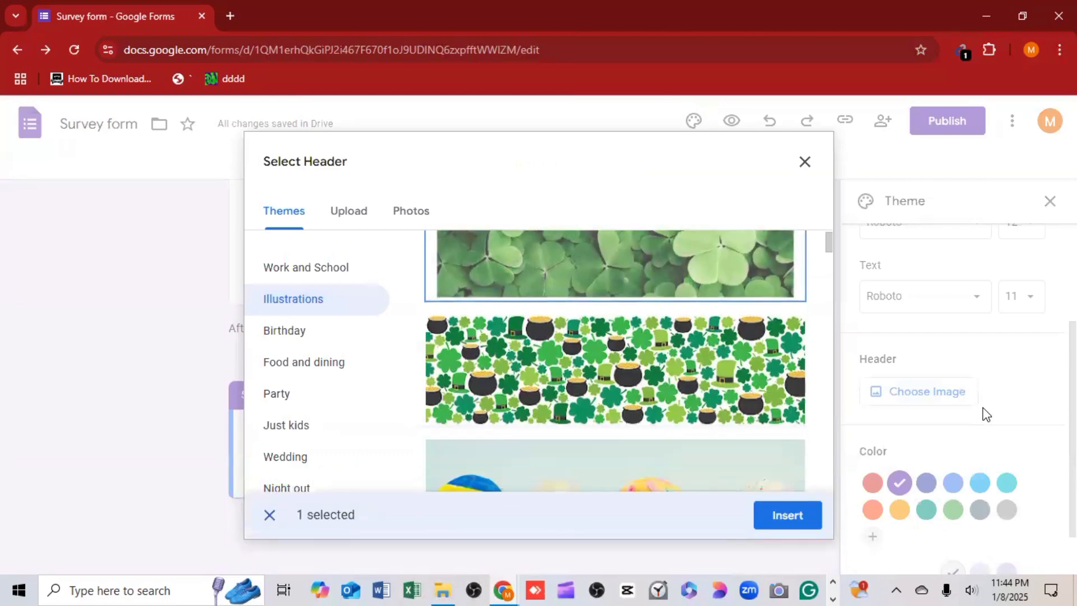
scroll(615, 361, down, 3)
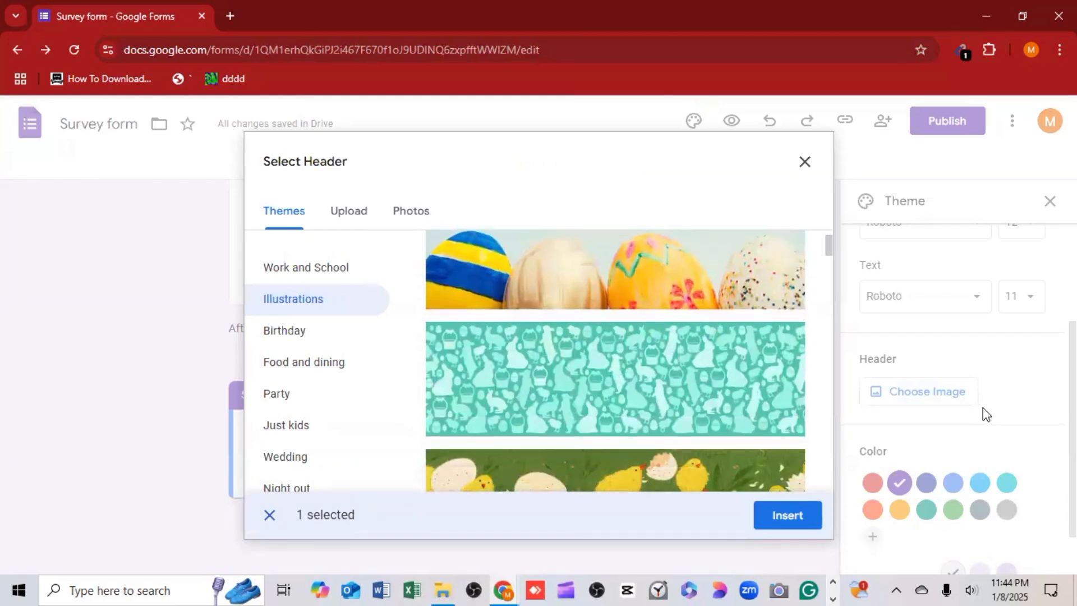
scroll(615, 361, up, 1)
scroll(615, 361, down, 5)
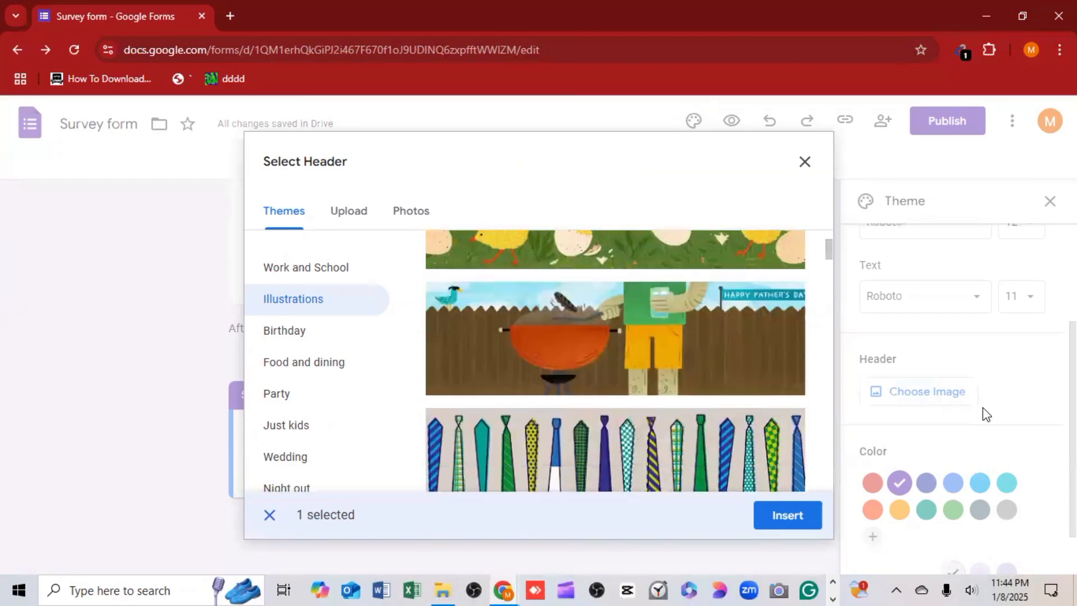
scroll(616, 360, down, 10)
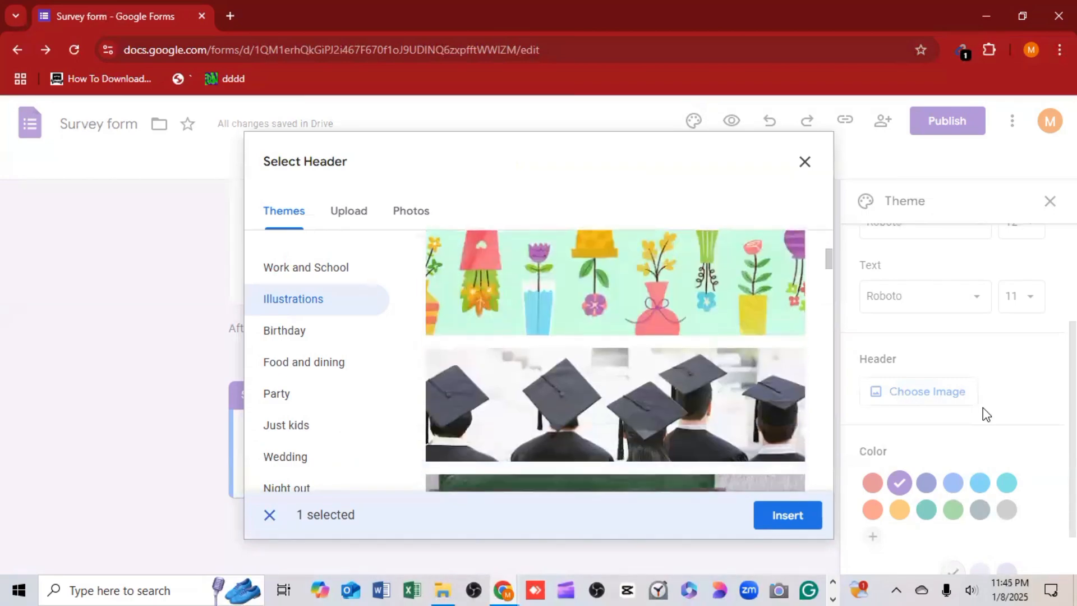
scroll(986, 415, down, 8)
scroll(985, 414, down, 10)
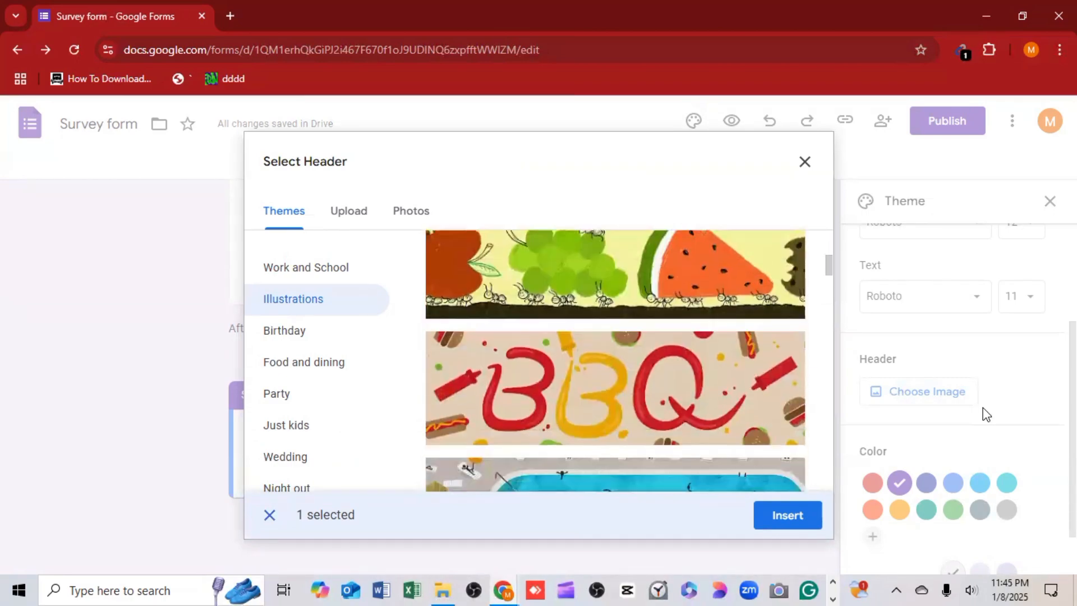
scroll(985, 414, up, 5)
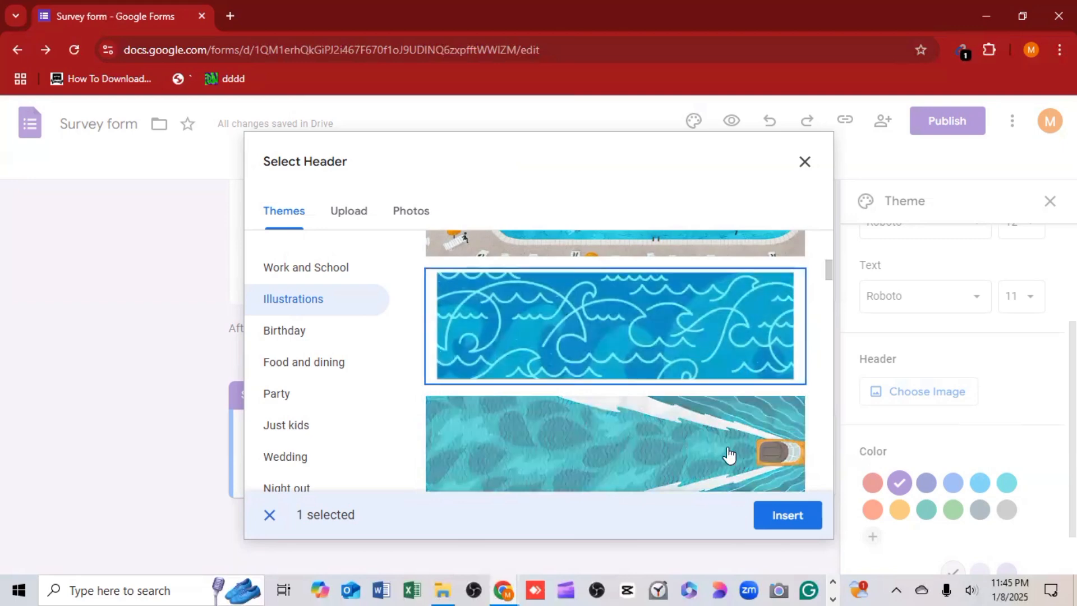
click(784, 518)
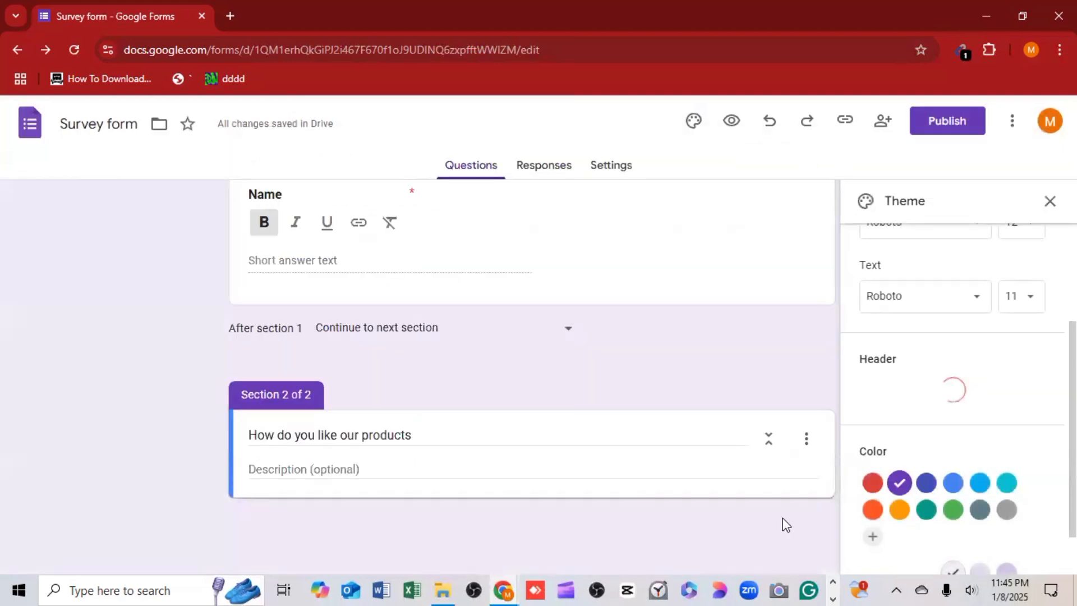
scroll(784, 525, up, 3)
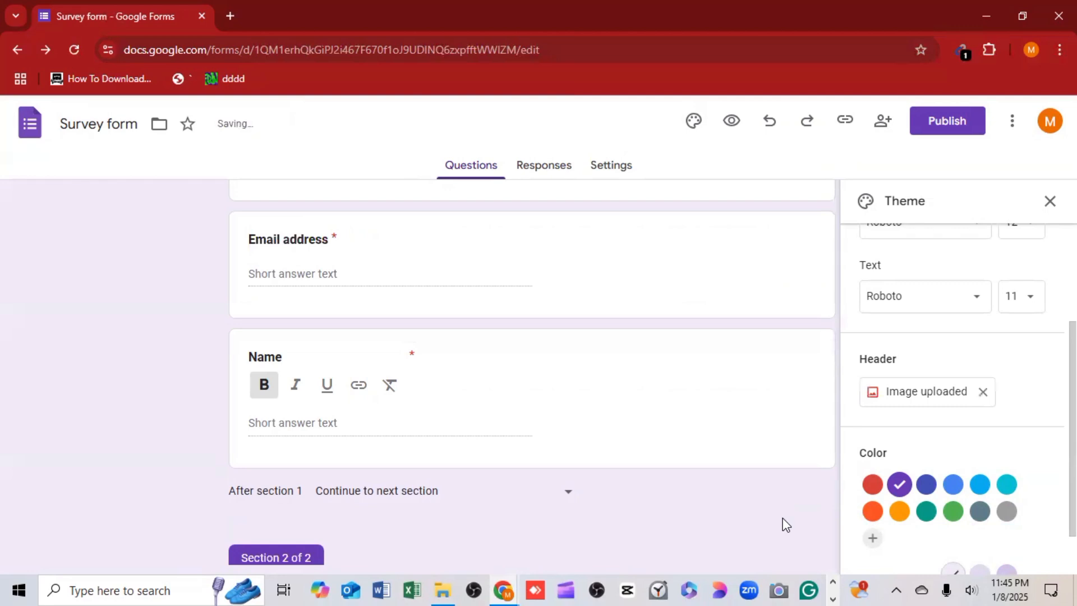
scroll(784, 525, up, 6)
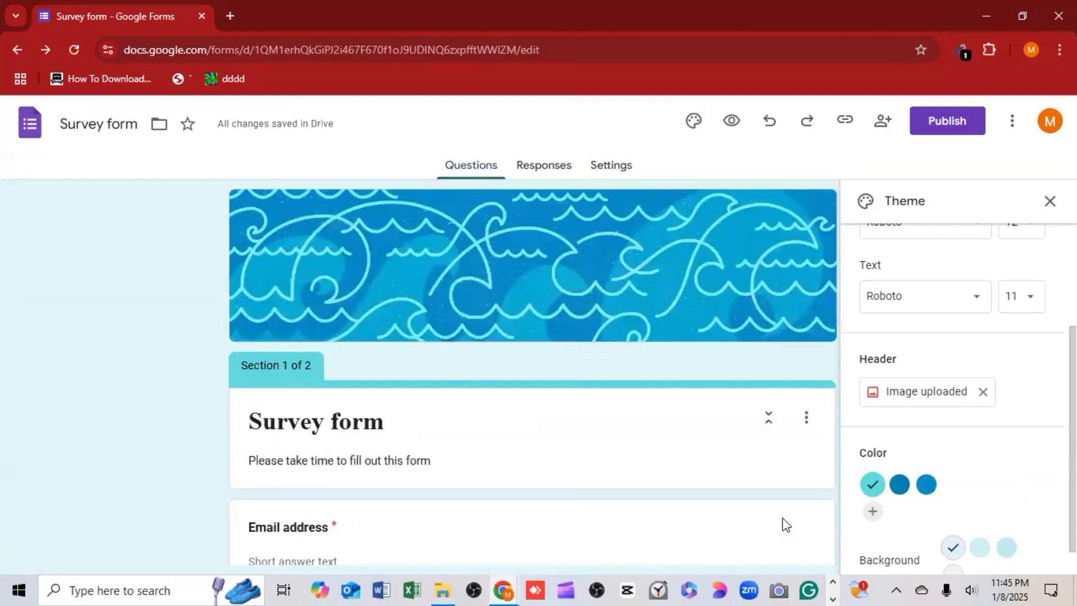
scroll(784, 524, down, 3)
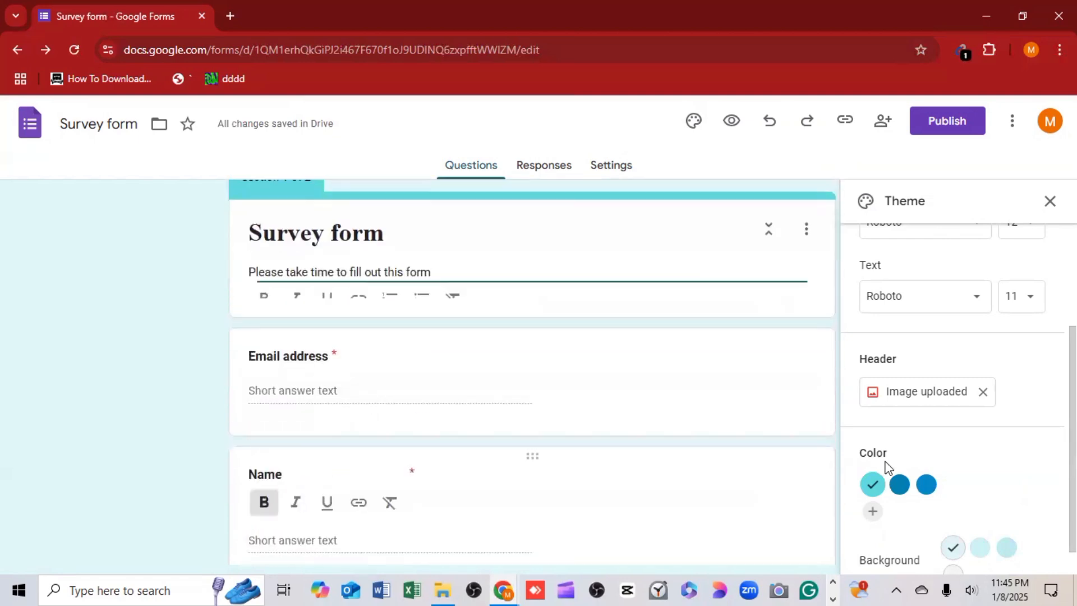
scroll(909, 470, down, 2)
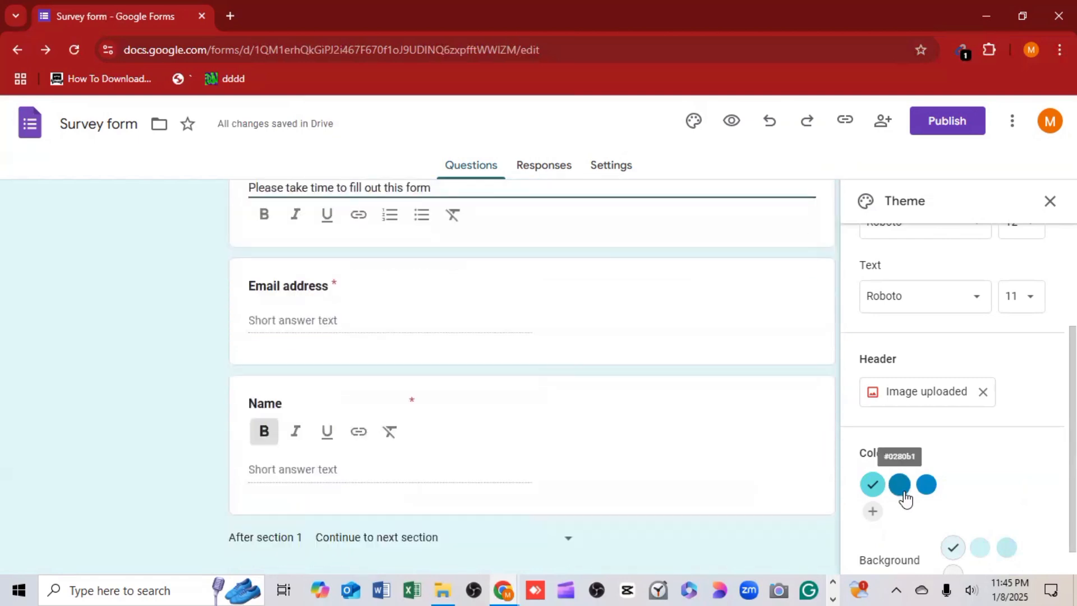
Set the theme color to the dark blue #0280b1 and check it across both sections of the form
click(900, 486)
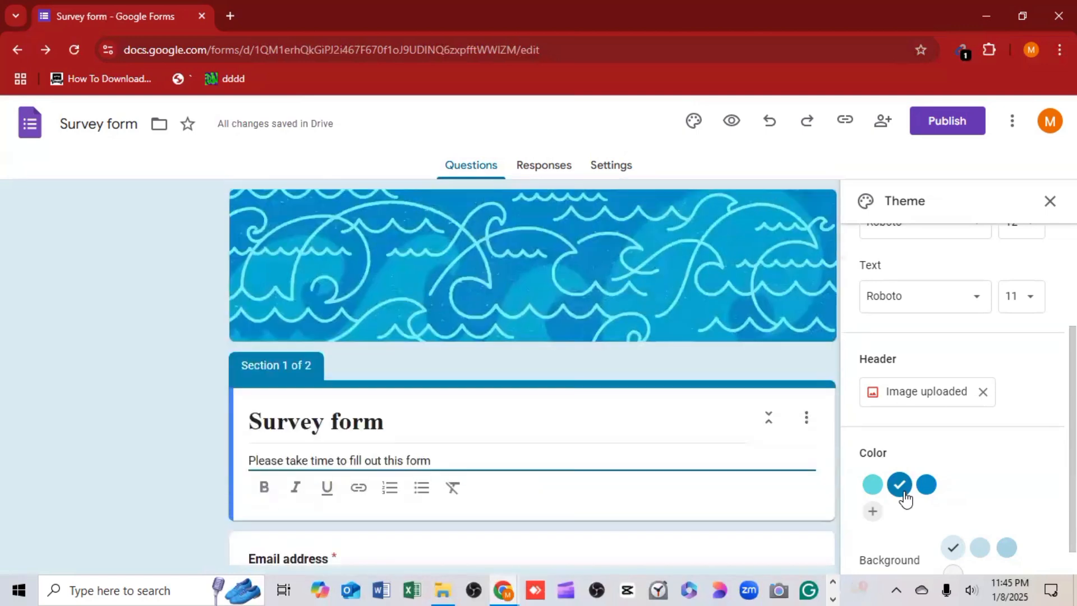
scroll(905, 497, down, 6)
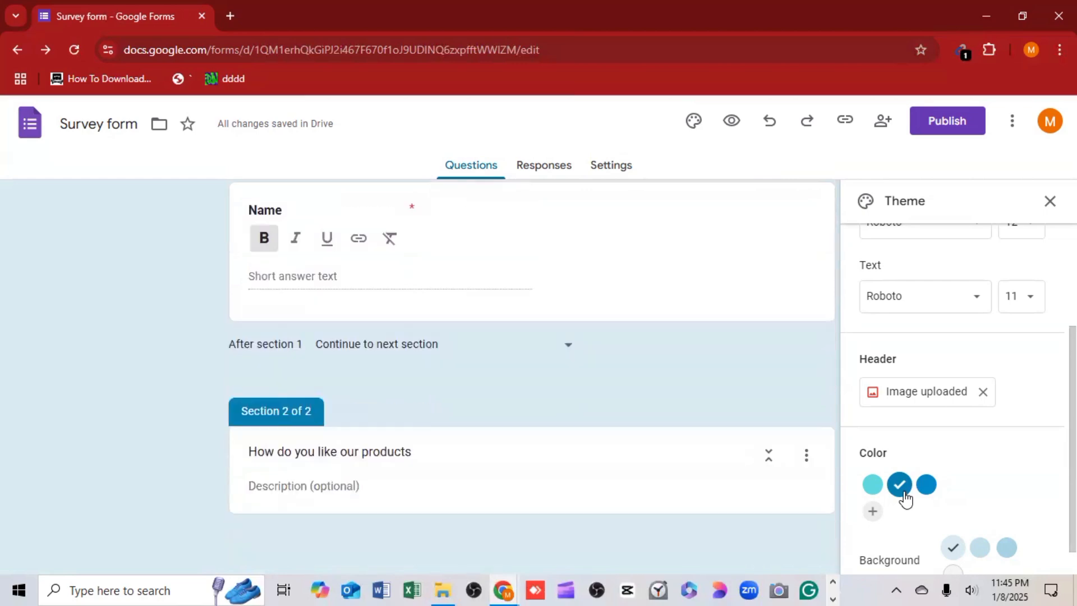
scroll(905, 498, up, 8)
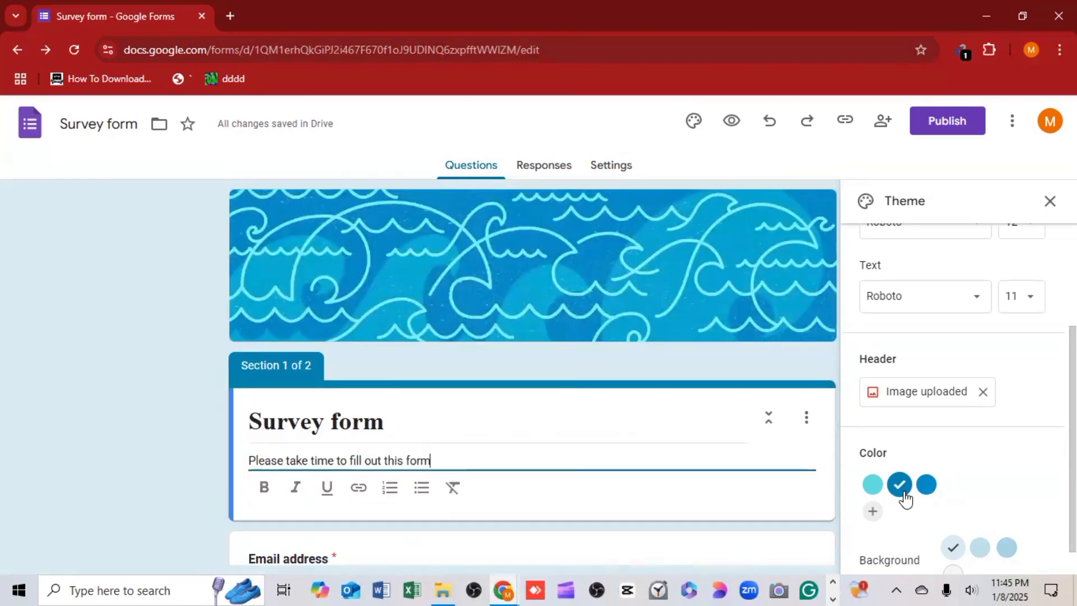
scroll(905, 497, down, 1)
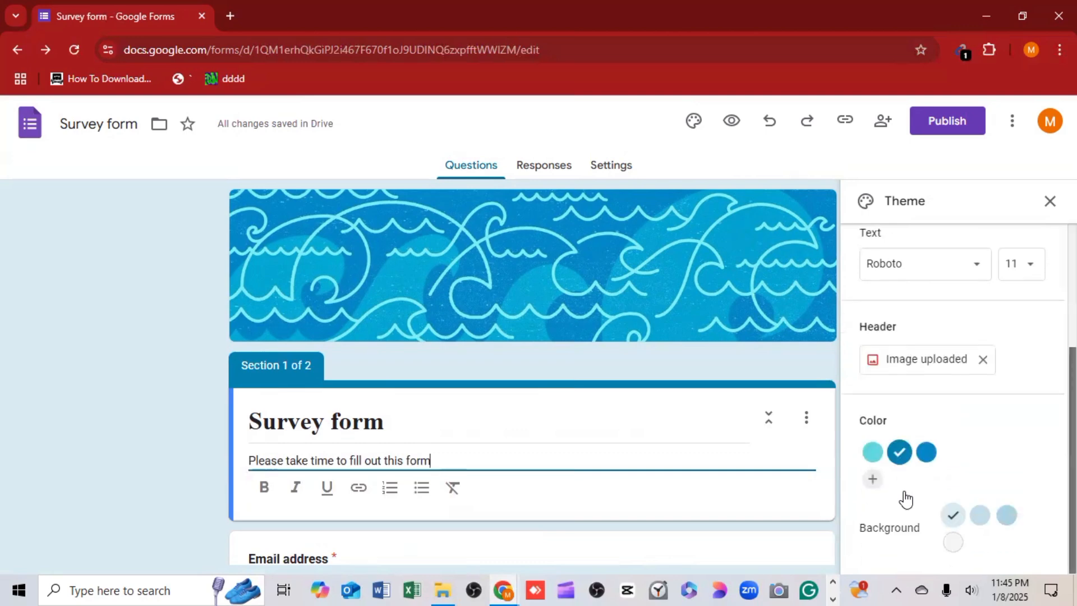
scroll(905, 498, up, 2)
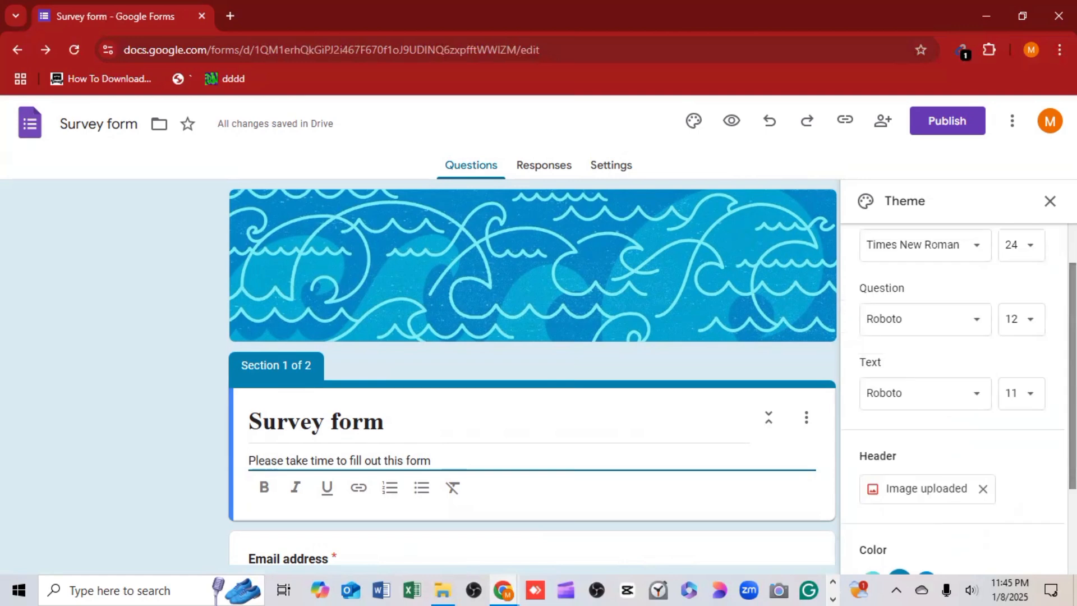
drag(1072, 376, 1072, 460)
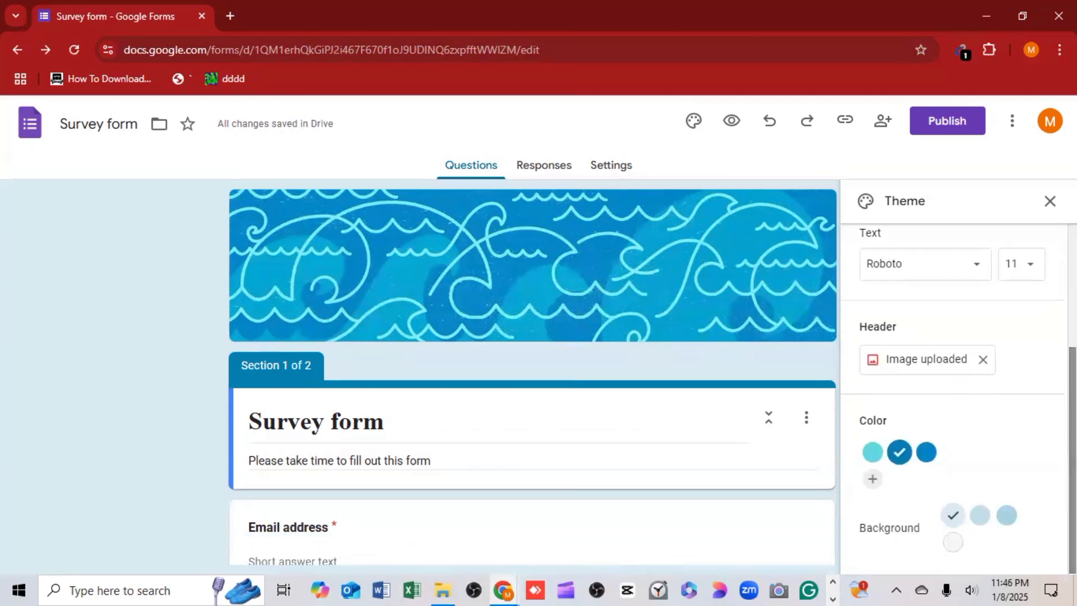
scroll(532, 372, down, 6)
scroll(532, 372, up, 6)
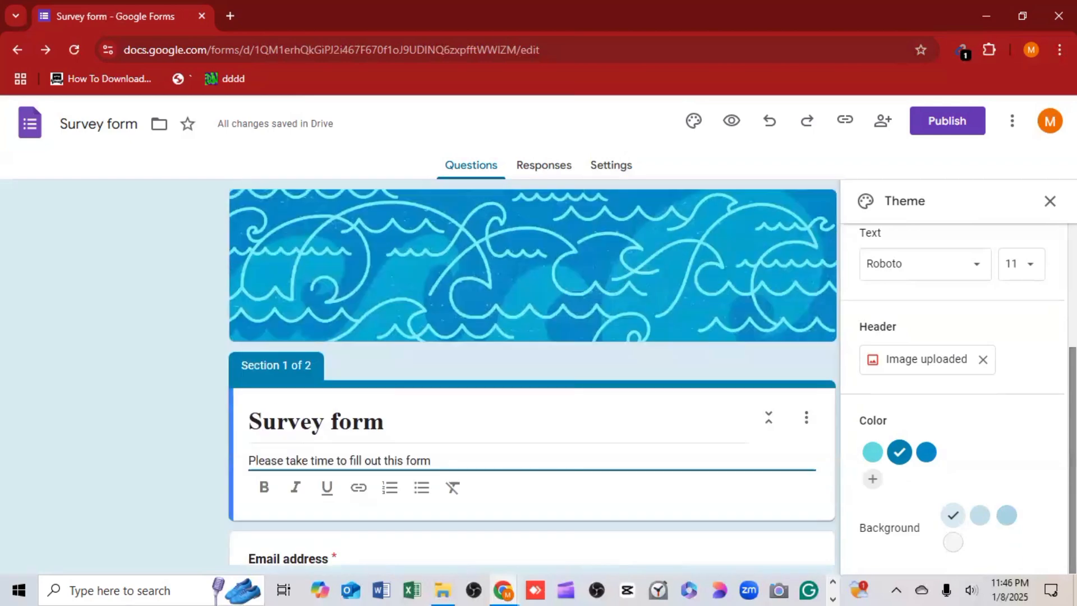
Set Collect email addresses to Do not collect in the form's response settings
click(611, 175)
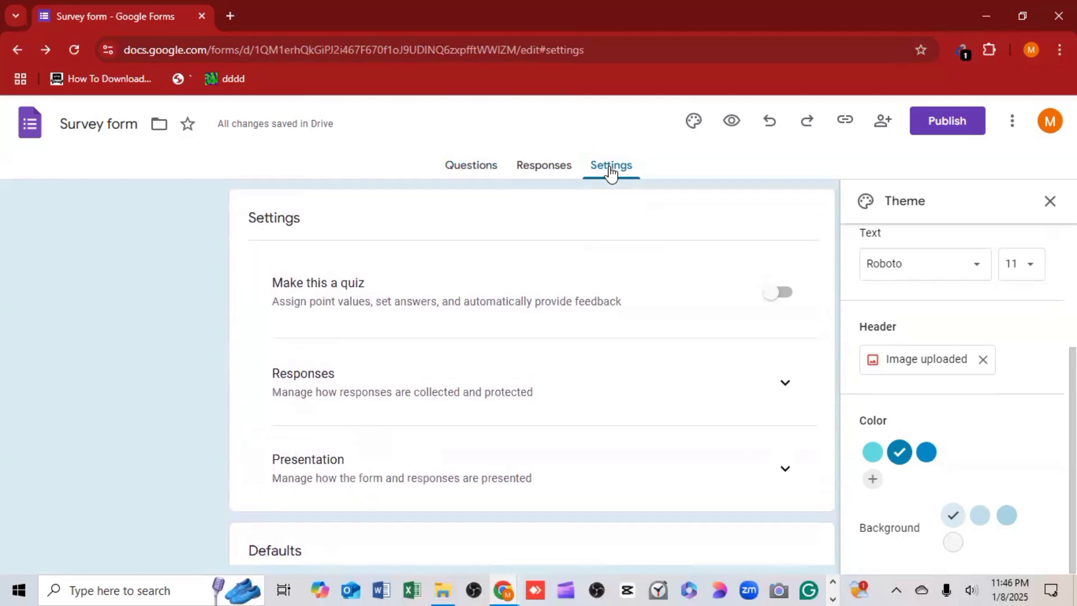
scroll(611, 175, down, 4)
scroll(611, 175, up, 4)
click(783, 384)
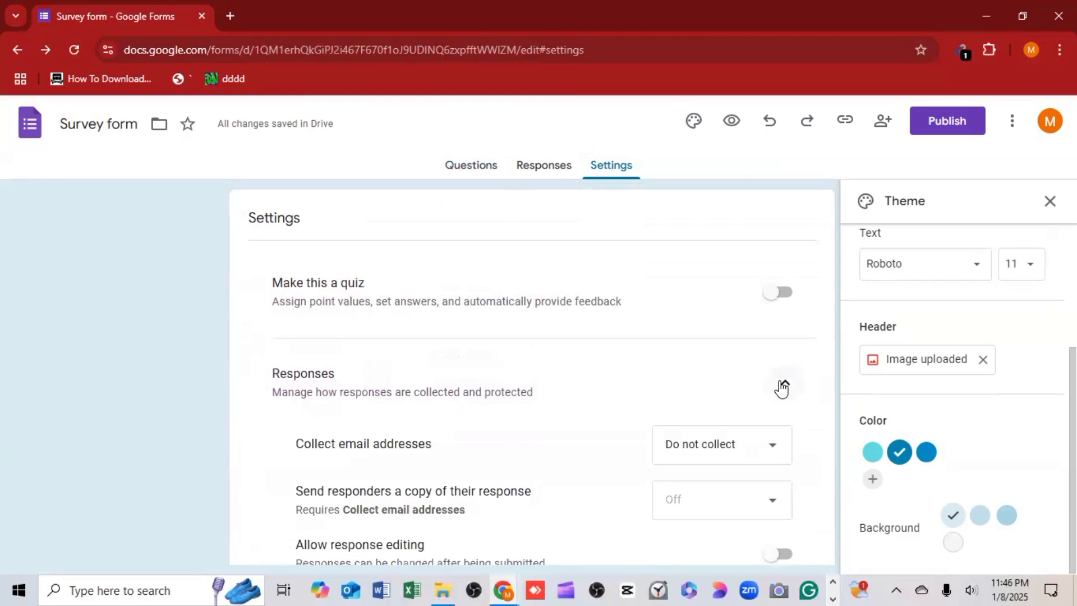
scroll(783, 387, down, 1)
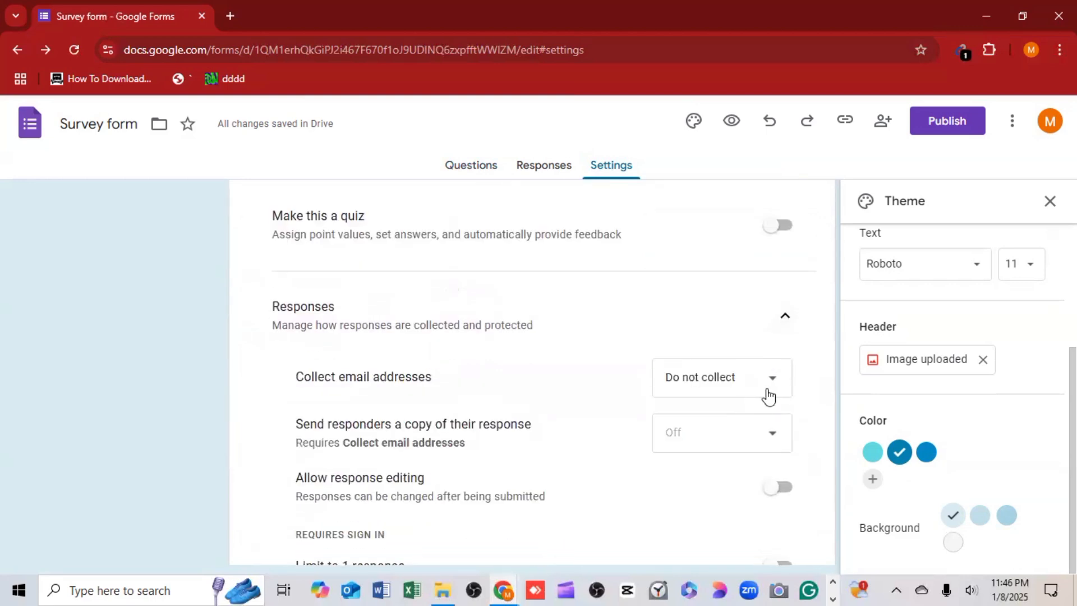
click(777, 380)
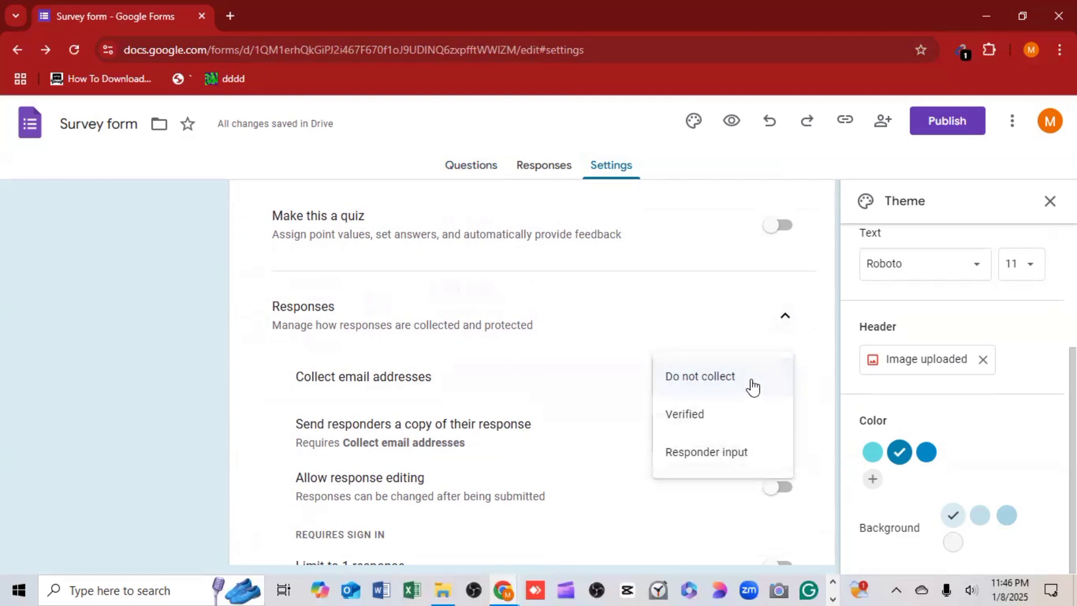
click(753, 382)
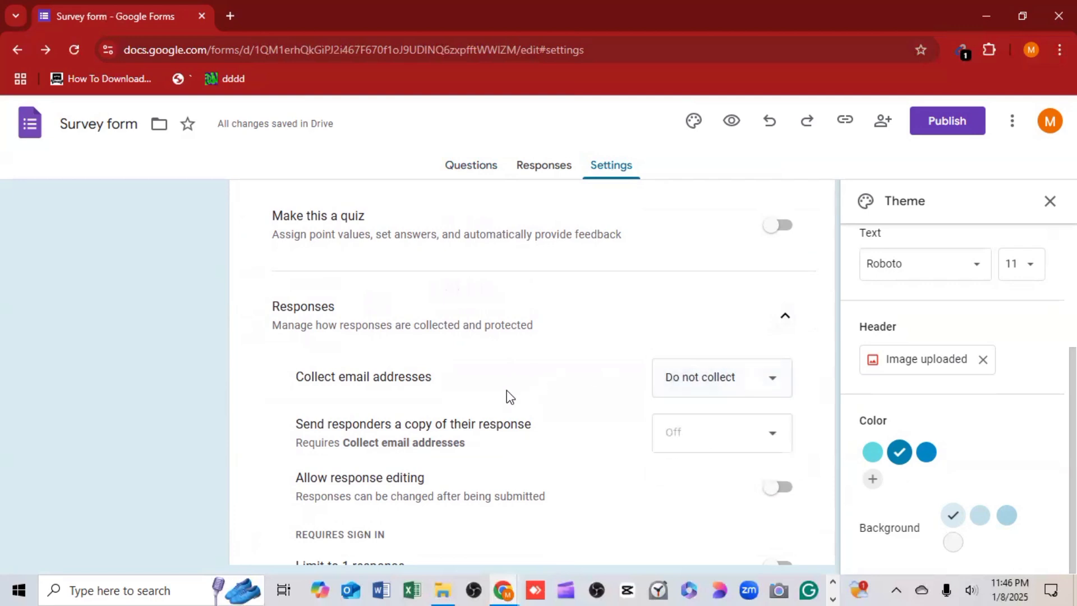
Turn on Limit to 1 response in the form's response settings and look over the remaining settings
scroll(413, 433, down, 2)
scroll(414, 433, up, 2)
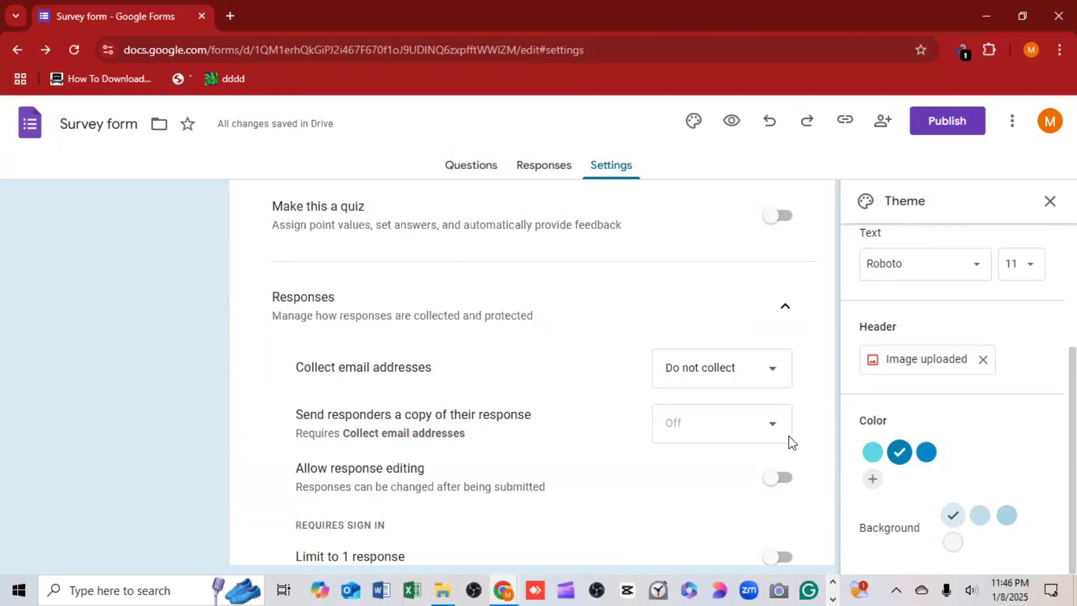
scroll(788, 436, down, 3)
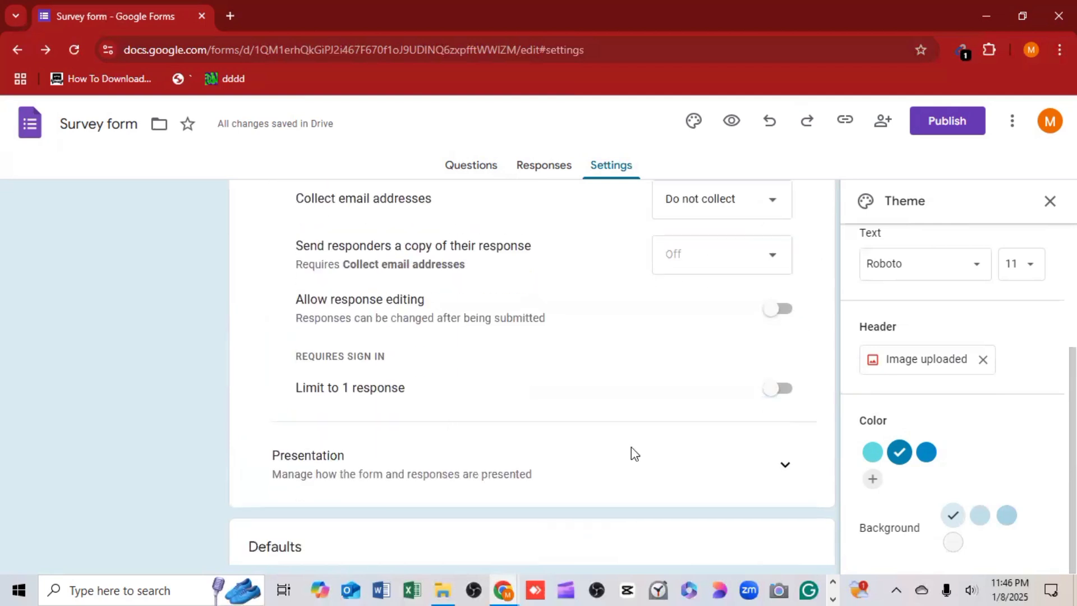
click(780, 394)
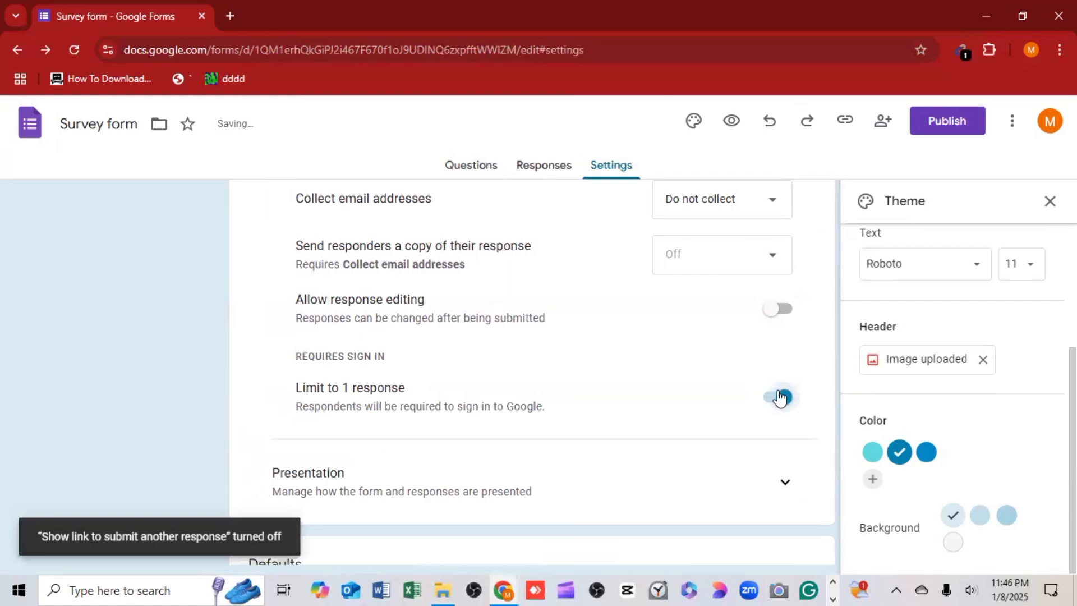
scroll(780, 396, down, 5)
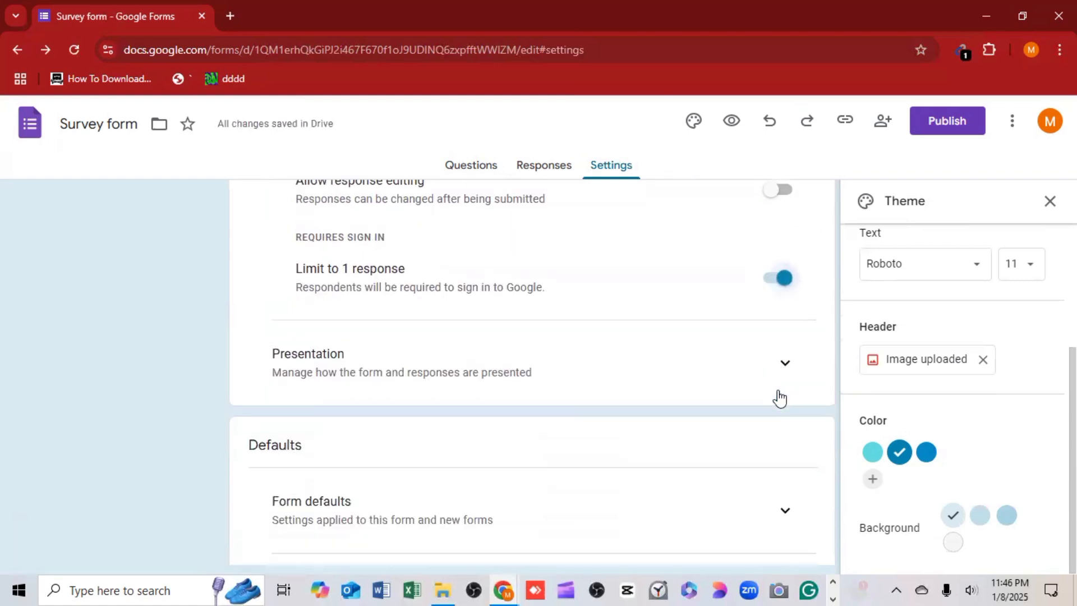
scroll(779, 397, up, 5)
scroll(779, 397, up, 4)
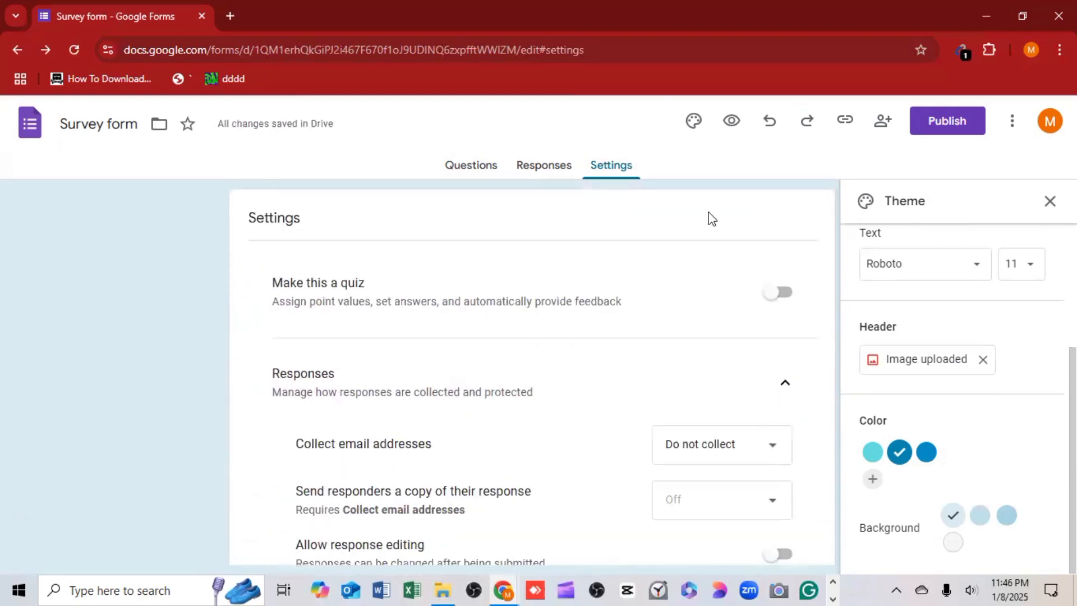
Return to the form's questions and publish the form for anyone with the link
click(478, 168)
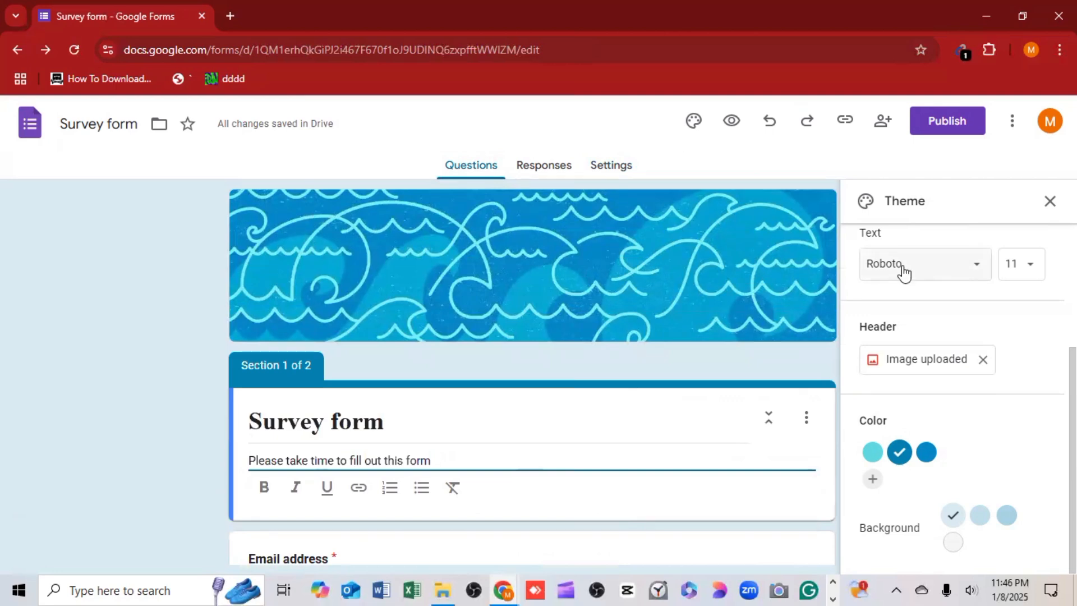
click(927, 123)
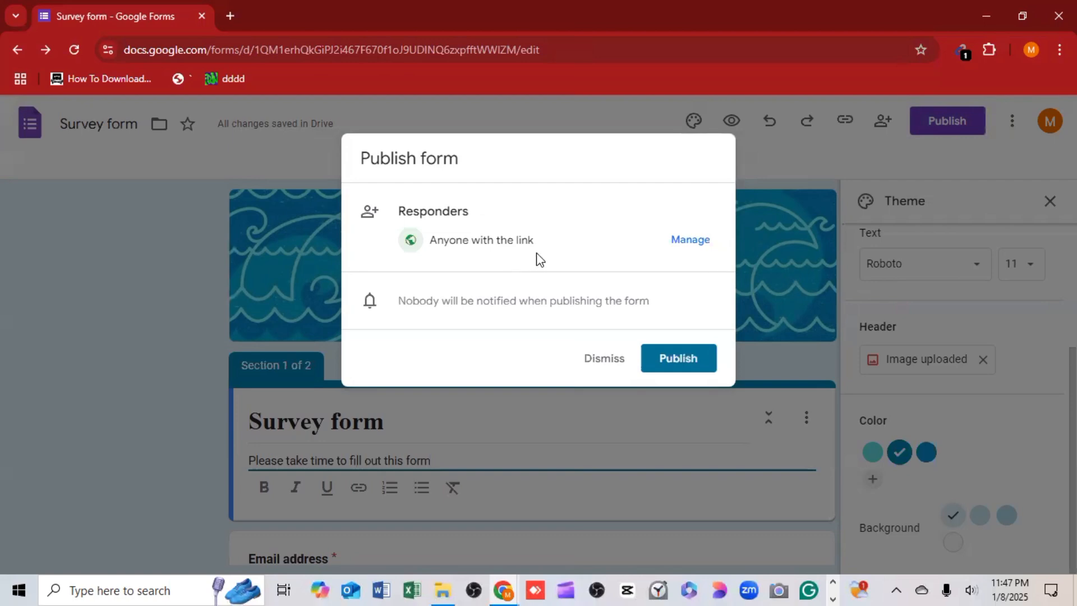
click(669, 362)
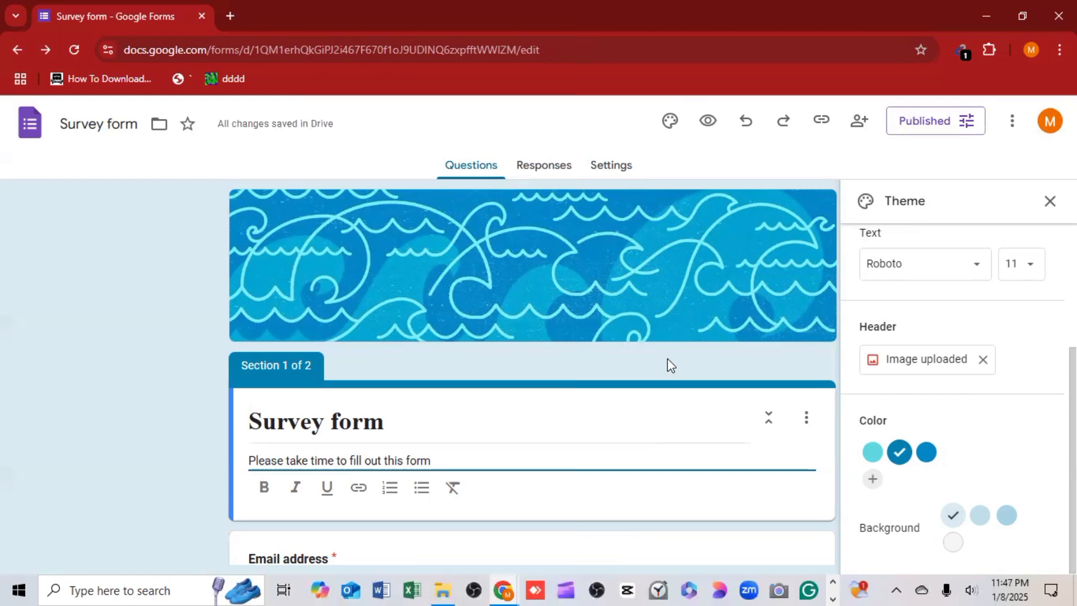
Switch accepting responses off and on again in the published options and save them
click(933, 121)
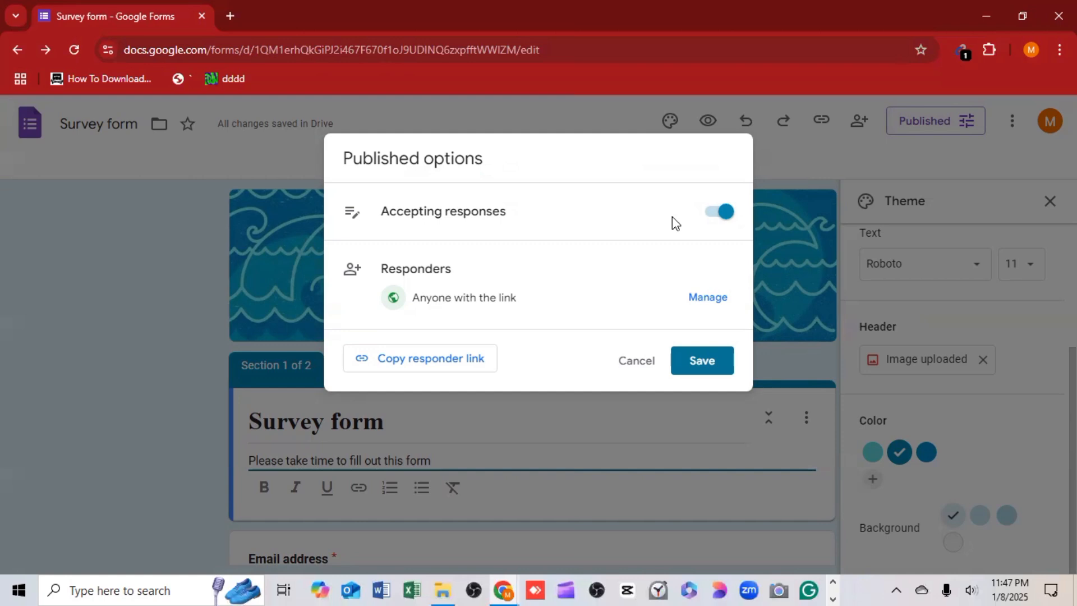
click(724, 212)
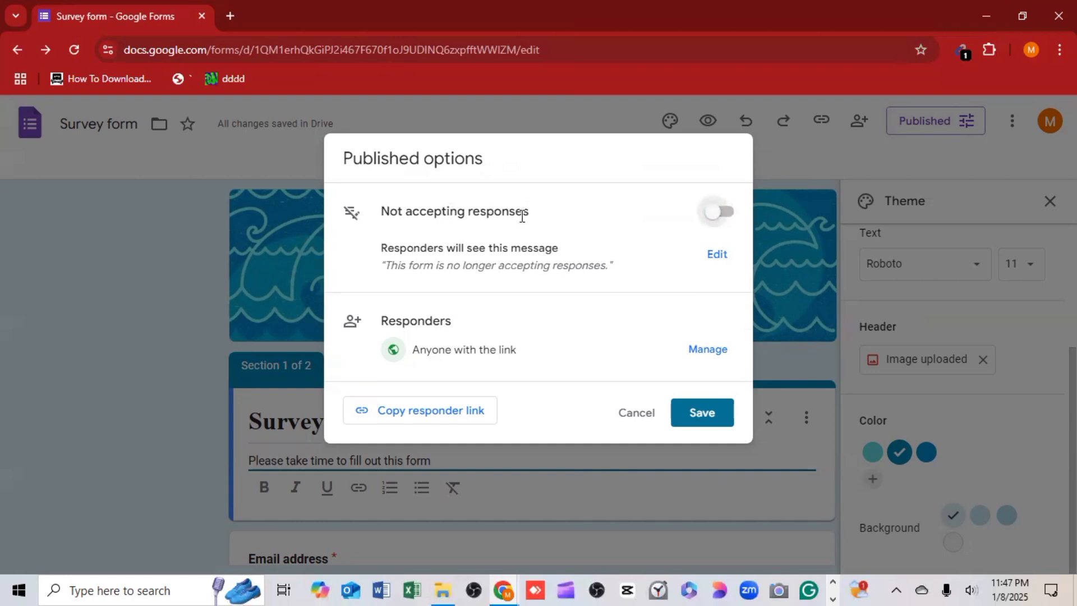
click(720, 212)
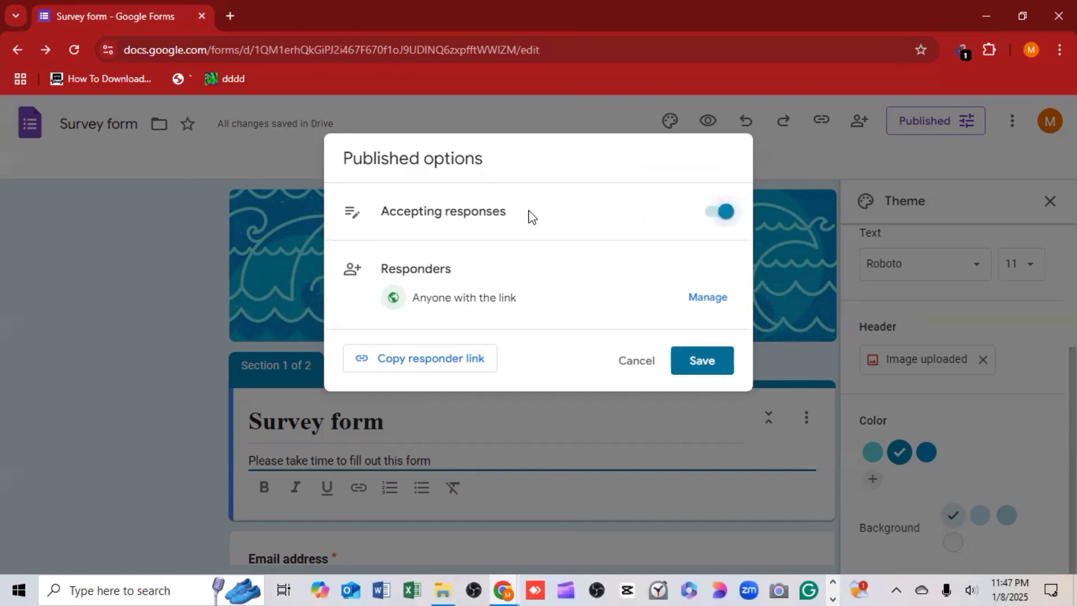
click(707, 371)
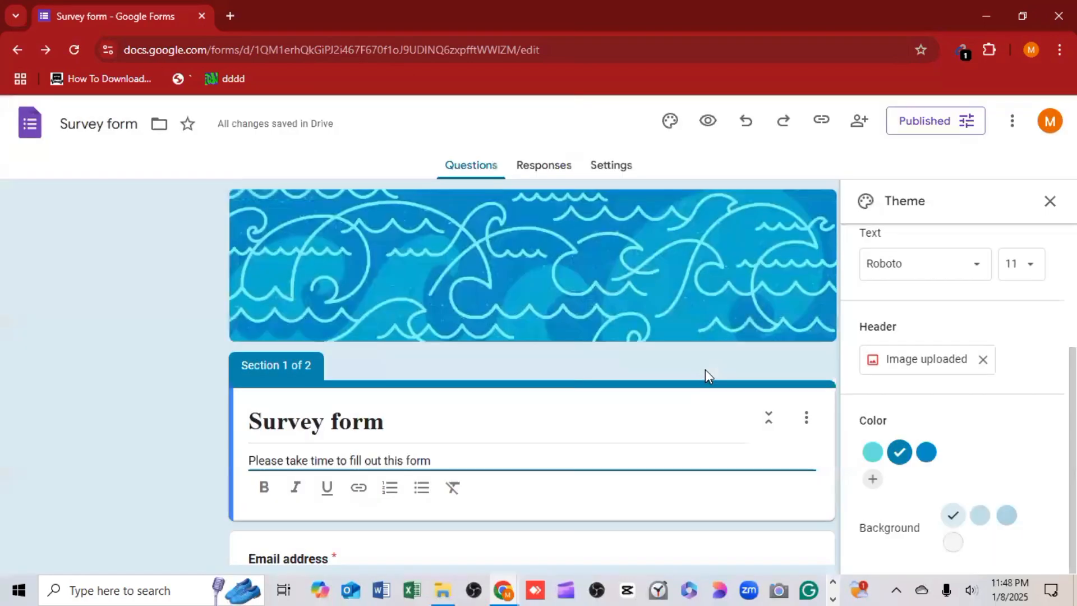
Review the form's sharing options for people with access, editor view and responder view
click(859, 120)
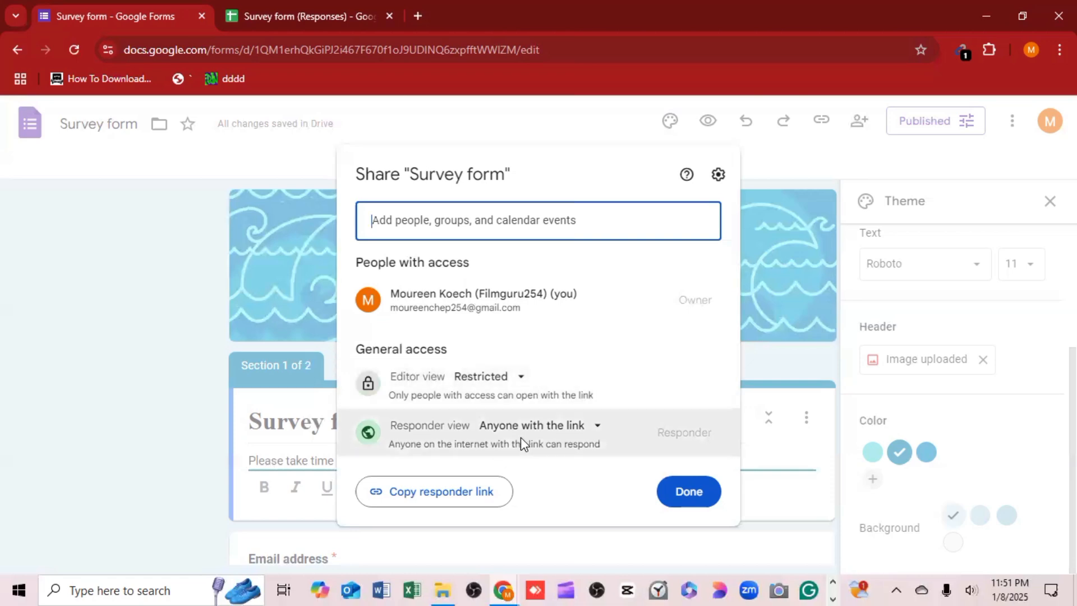
click(689, 492)
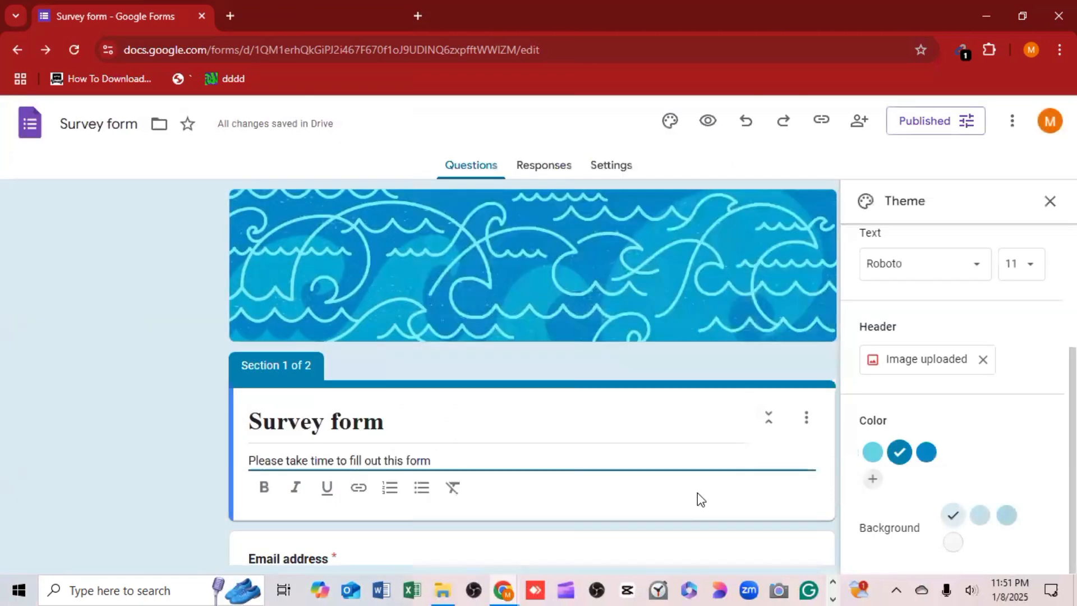
Link the form's responses to a new spreadsheet named "Survey form (Responses)"
click(527, 168)
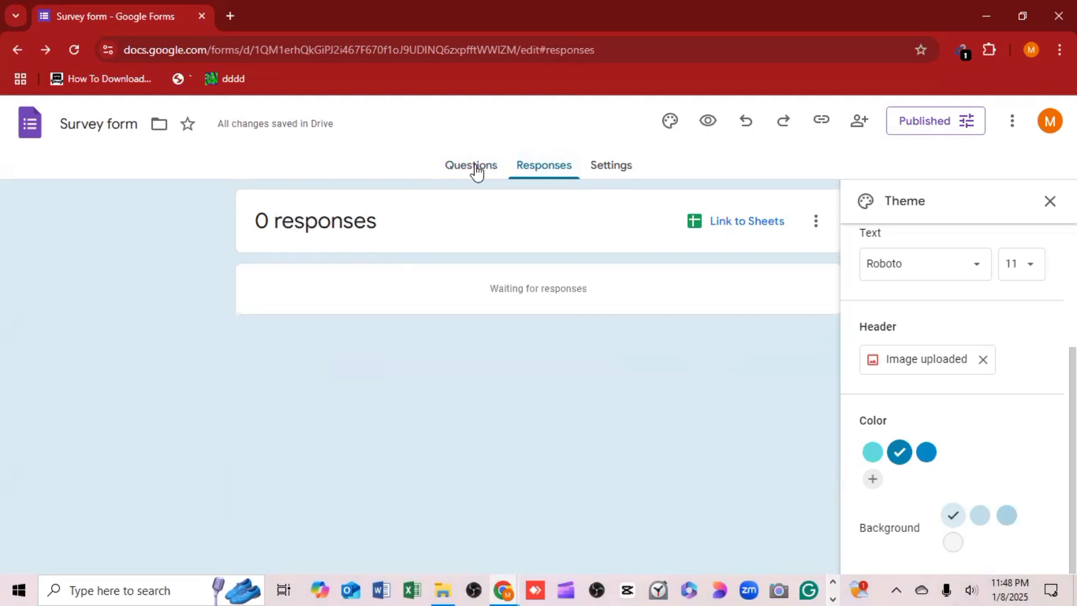
click(721, 224)
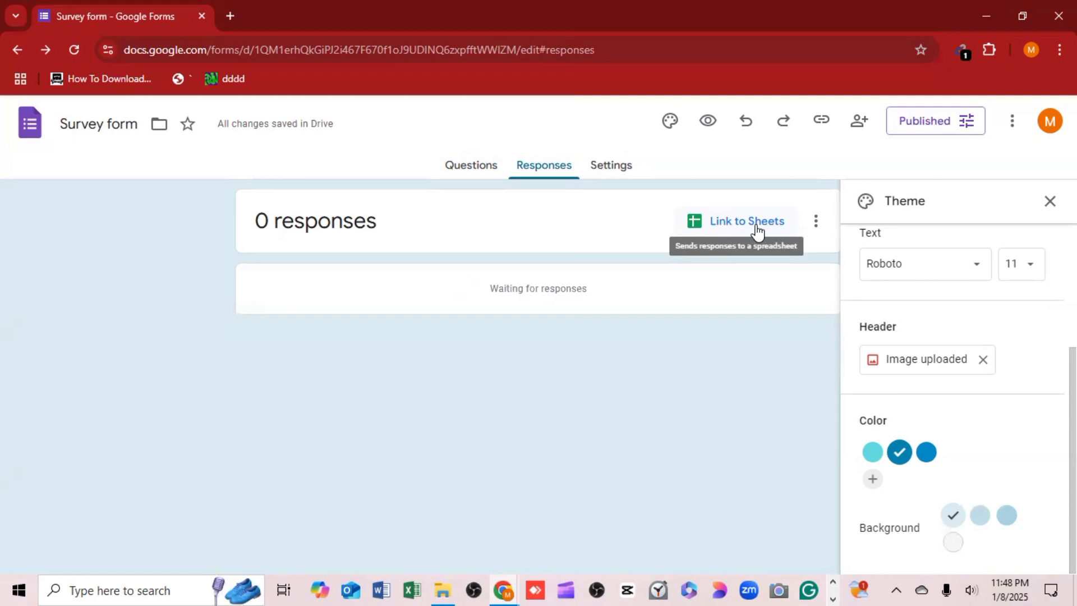
click(755, 224)
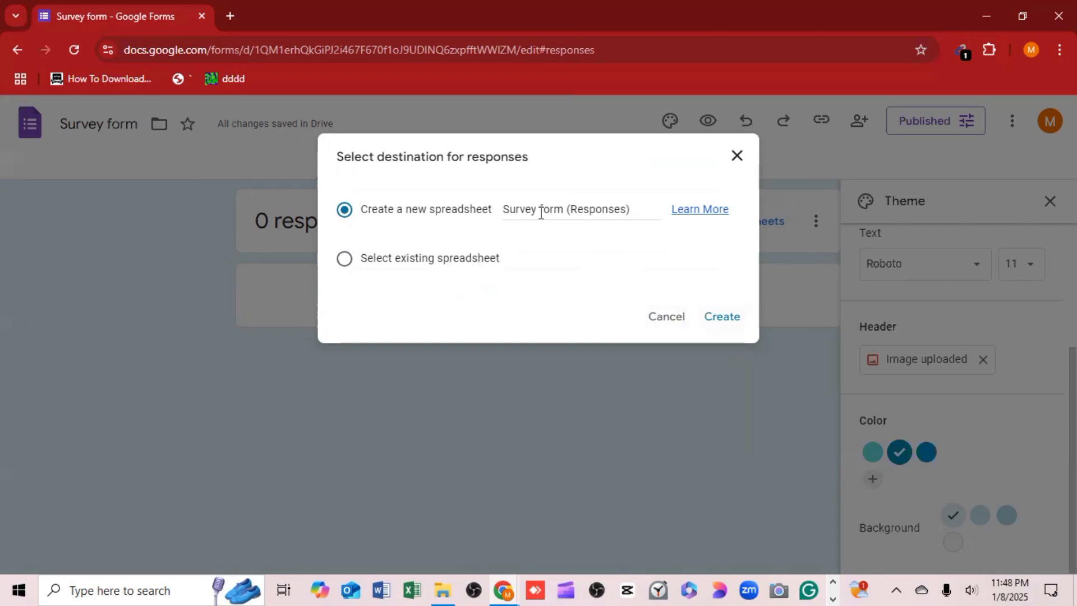
key(Return)
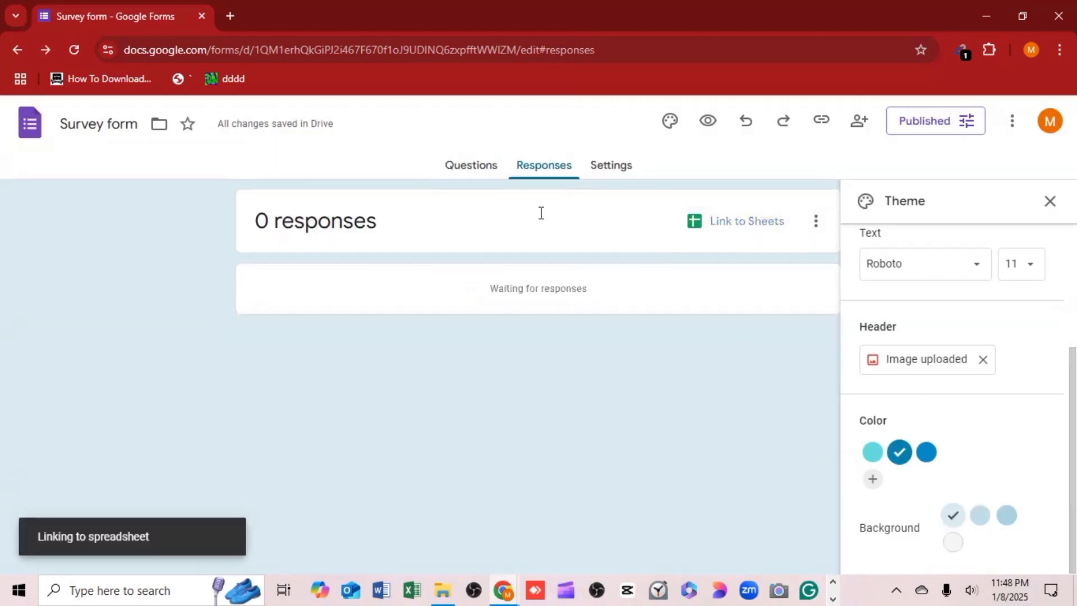